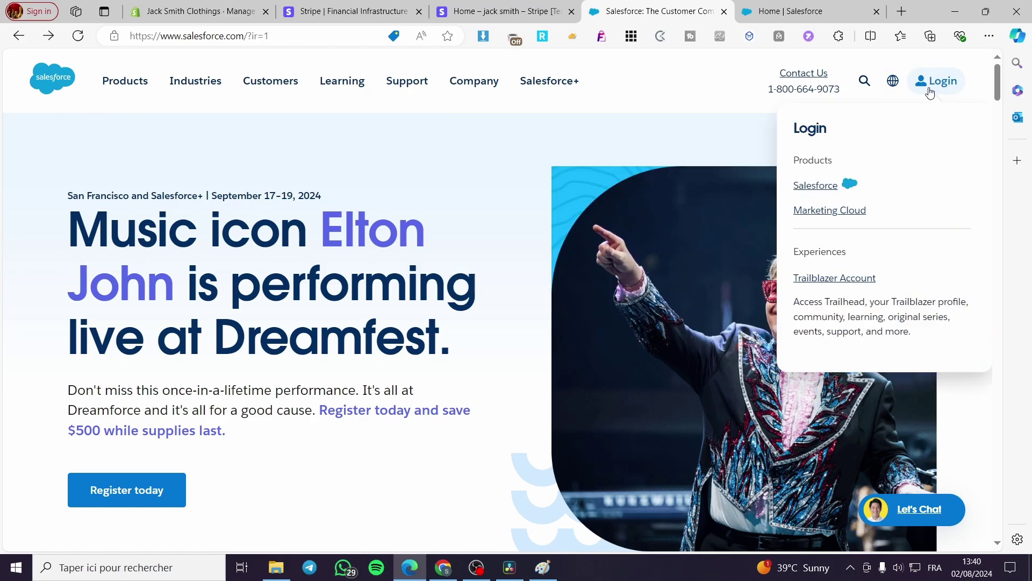
Switch to the Salesforce org and look over its Home page, including the suggestion cards, leads and opportunities.
click(802, 8)
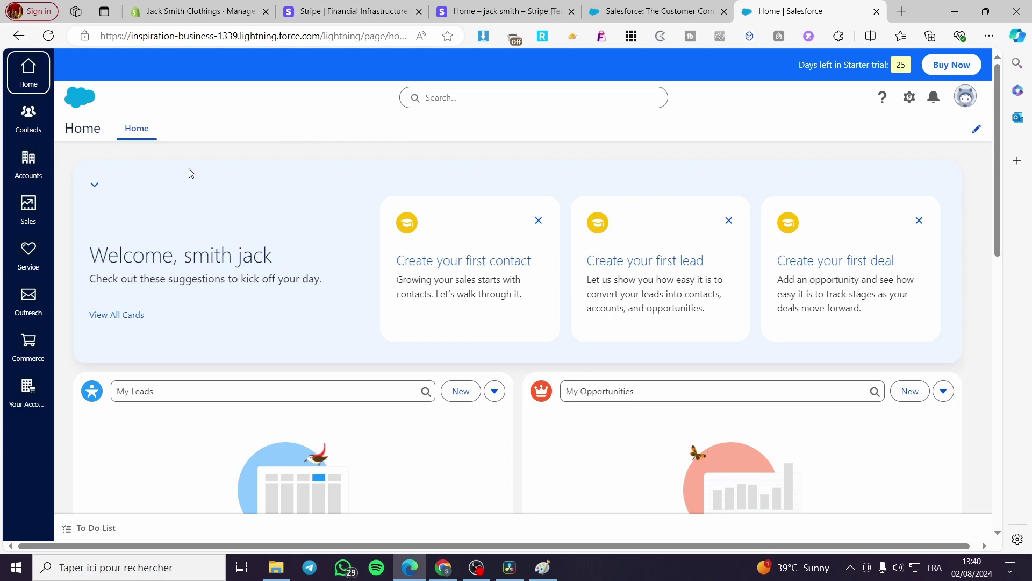
scroll(981, 278, down, 7)
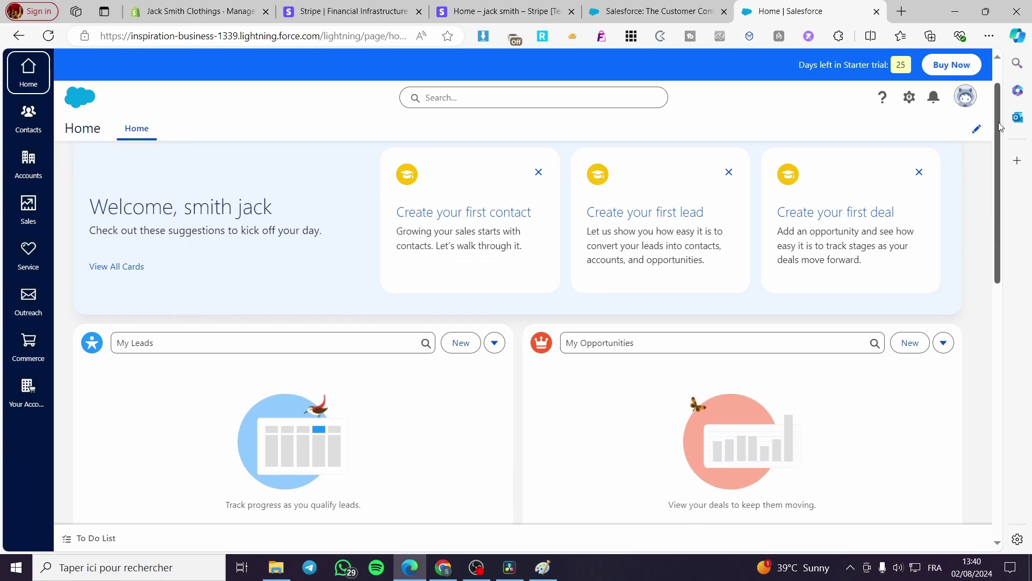
scroll(981, 277, up, 7)
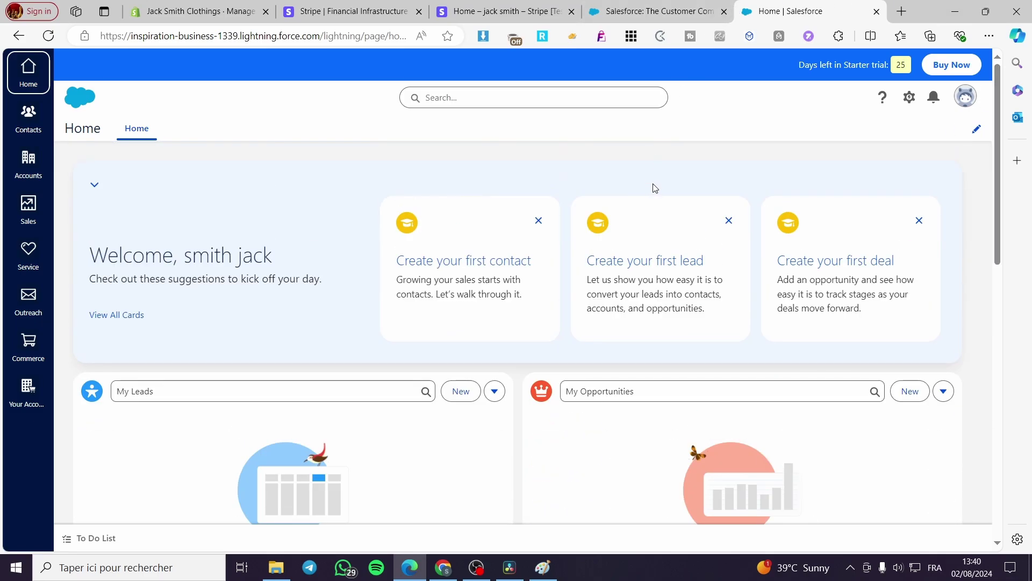
Switch to the Stripe test-mode dashboard and display the options for creating online payments.
click(336, 11)
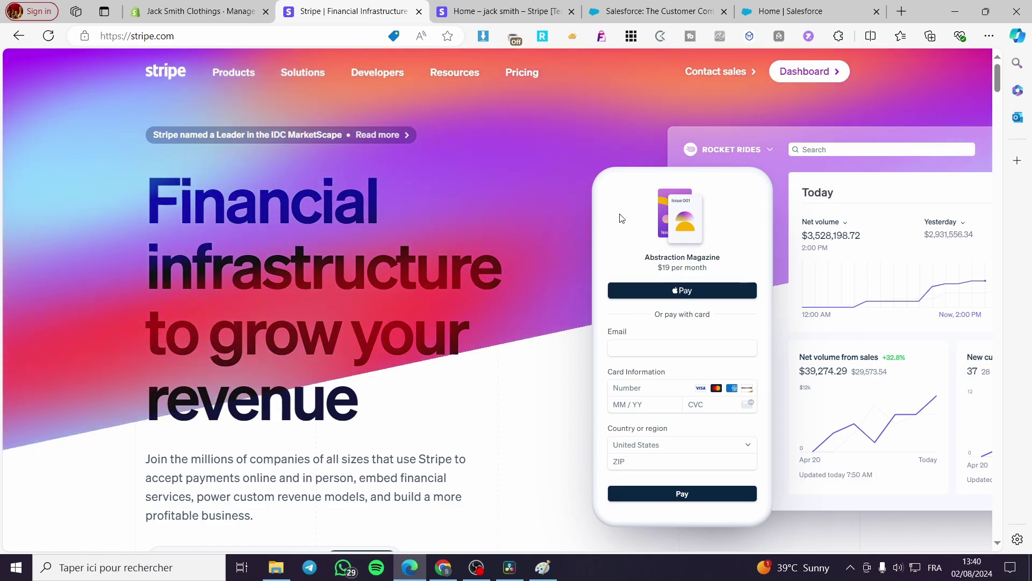
click(518, 4)
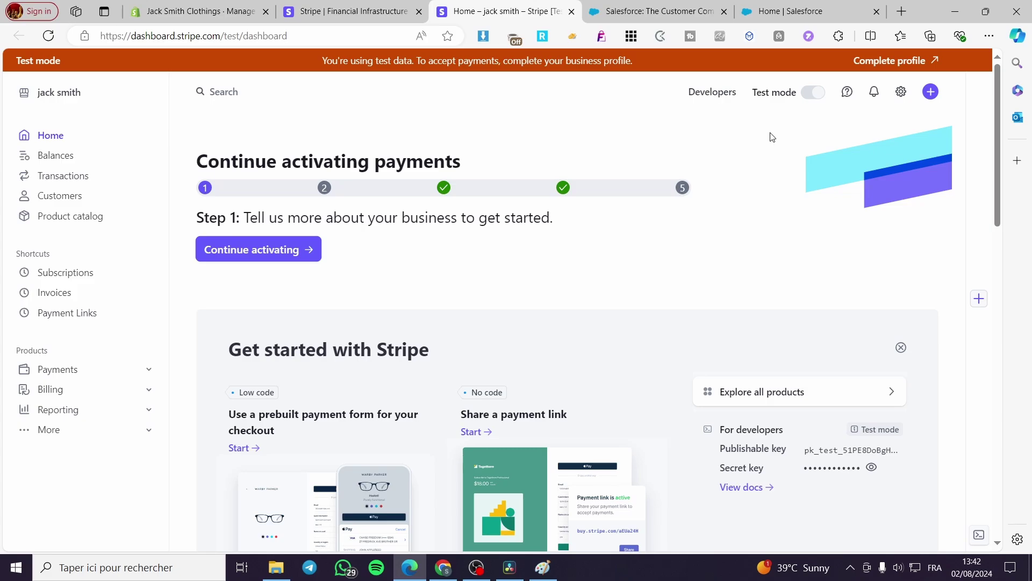
click(931, 92)
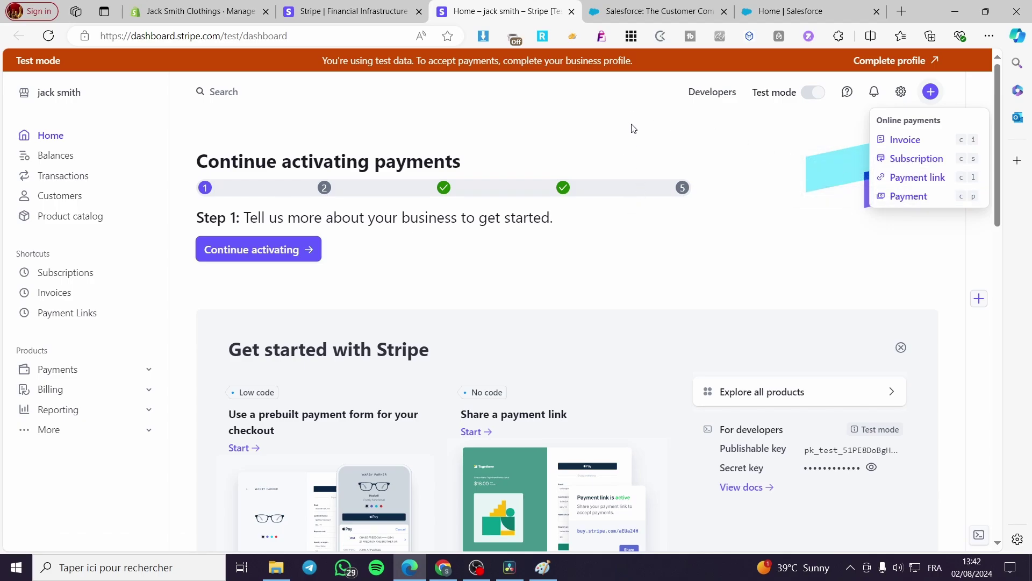
View the login options on the Salesforce website and return to the Salesforce org's Home page.
click(633, 6)
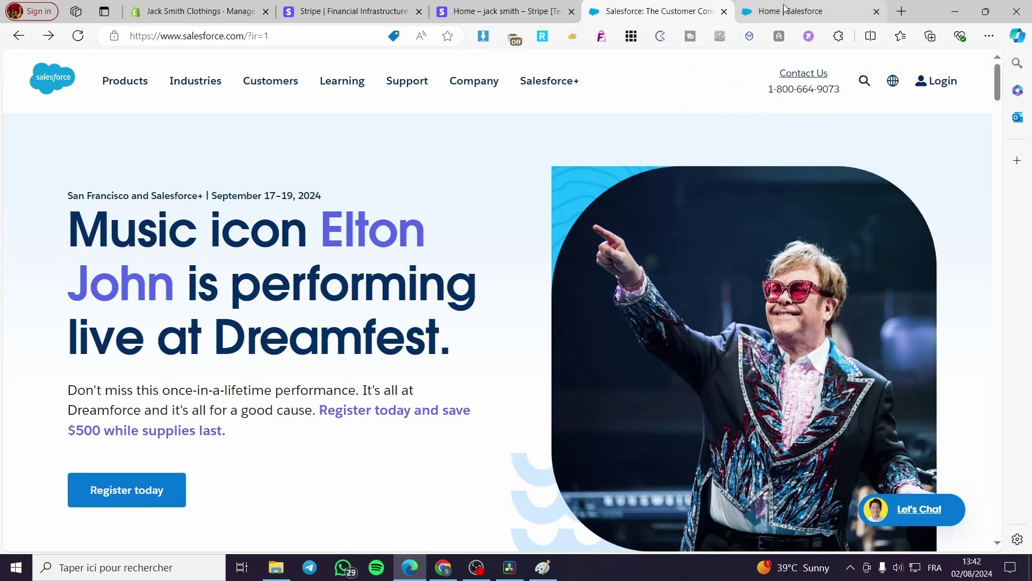
click(938, 80)
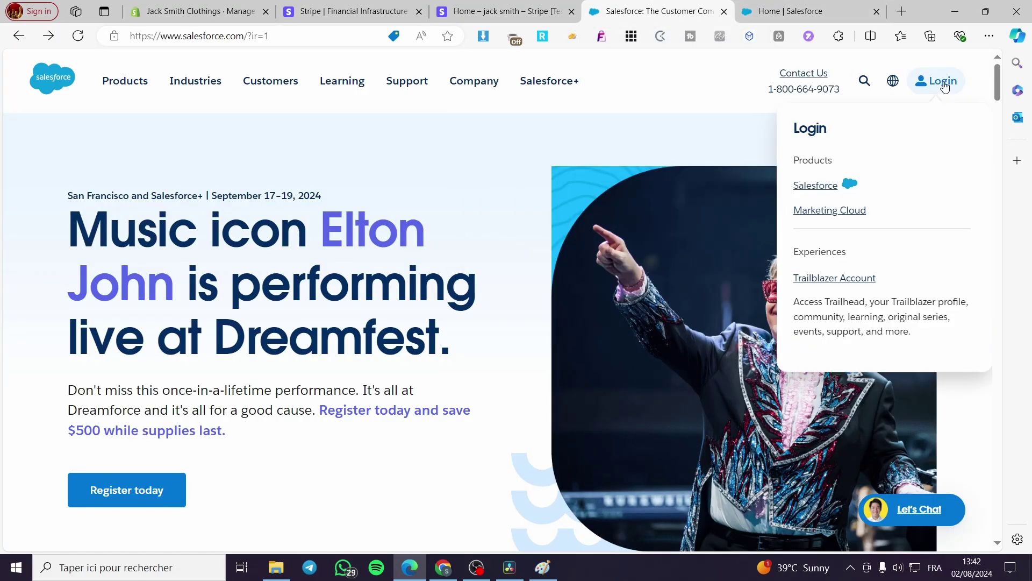
click(747, 13)
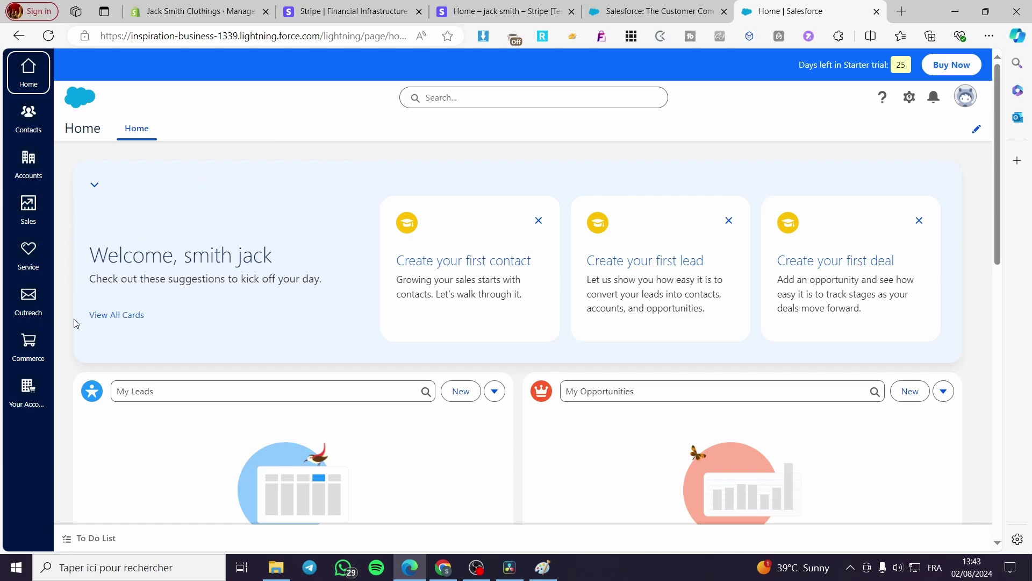
Review the Starter and Pro Suite plans offered under Your Account, and close the plan overview.
click(15, 393)
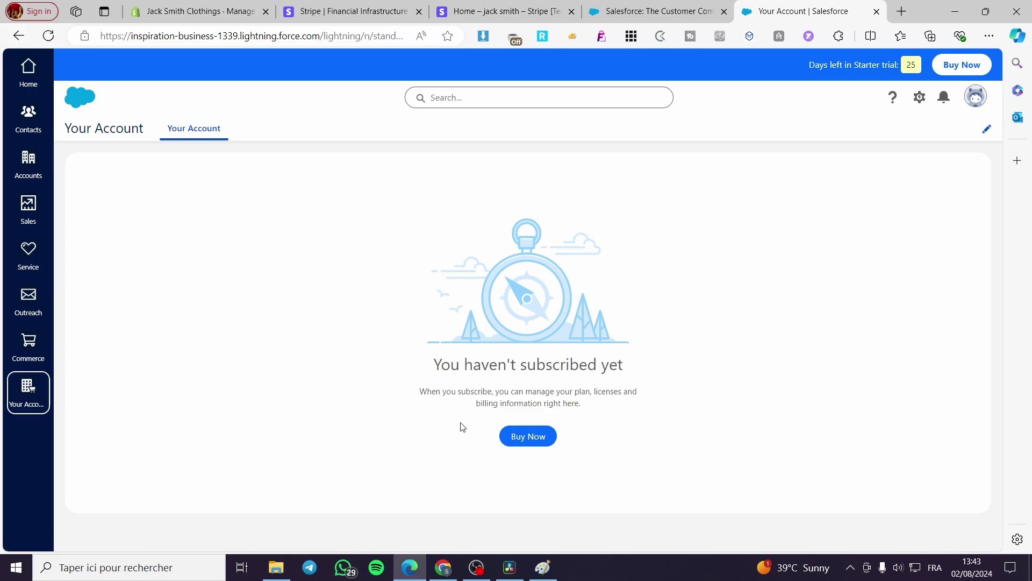
click(544, 441)
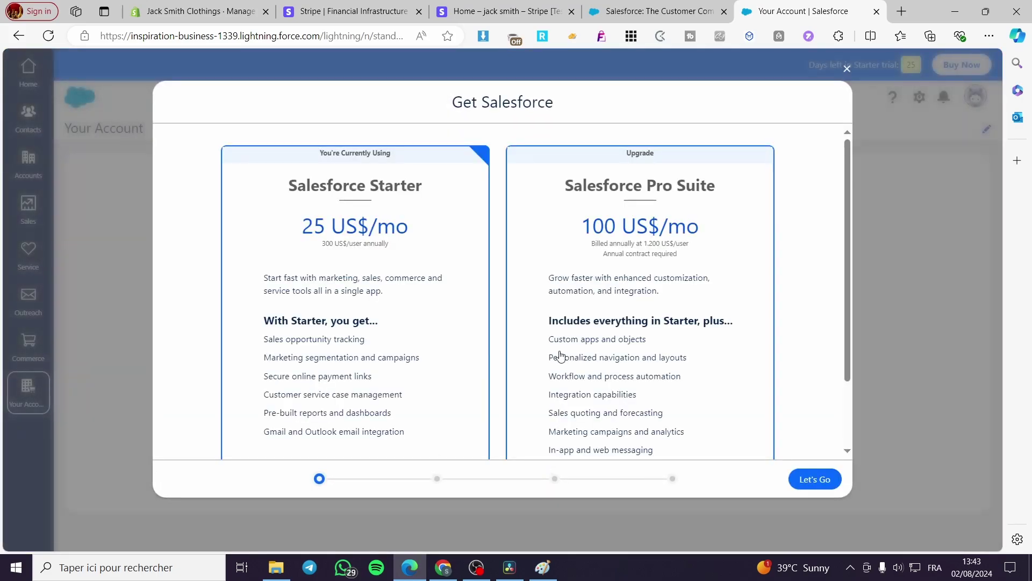
scroll(558, 339, down, 3)
scroll(597, 346, up, 3)
click(846, 68)
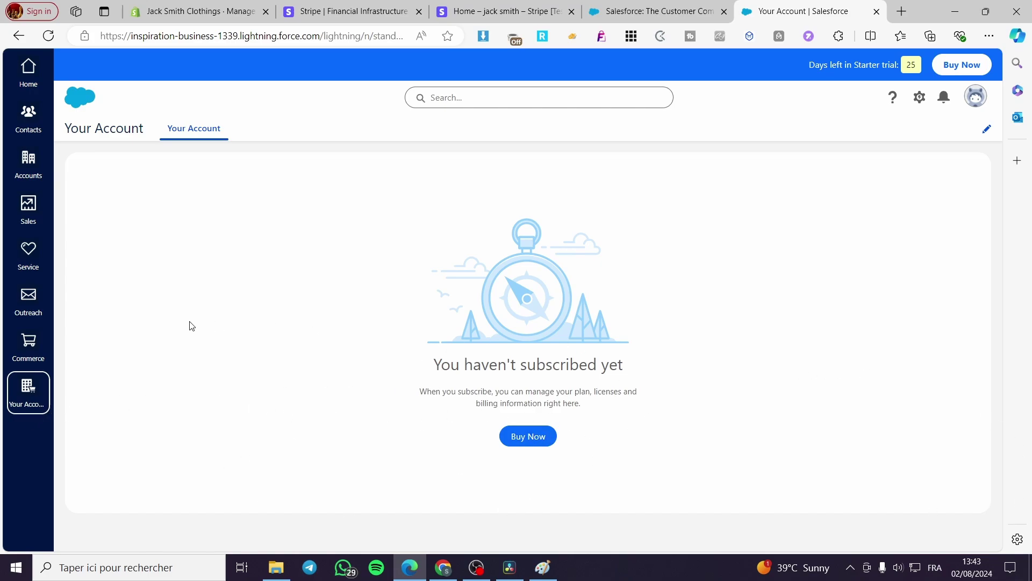
Open the Commerce area and check the recent records for Payment Links and Merchant Accounts.
click(38, 359)
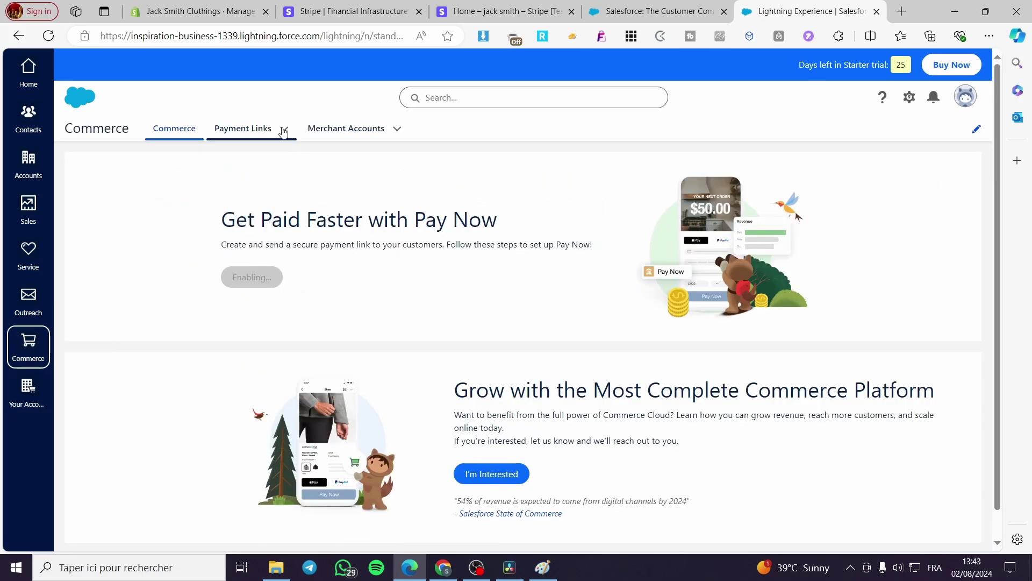
click(283, 129)
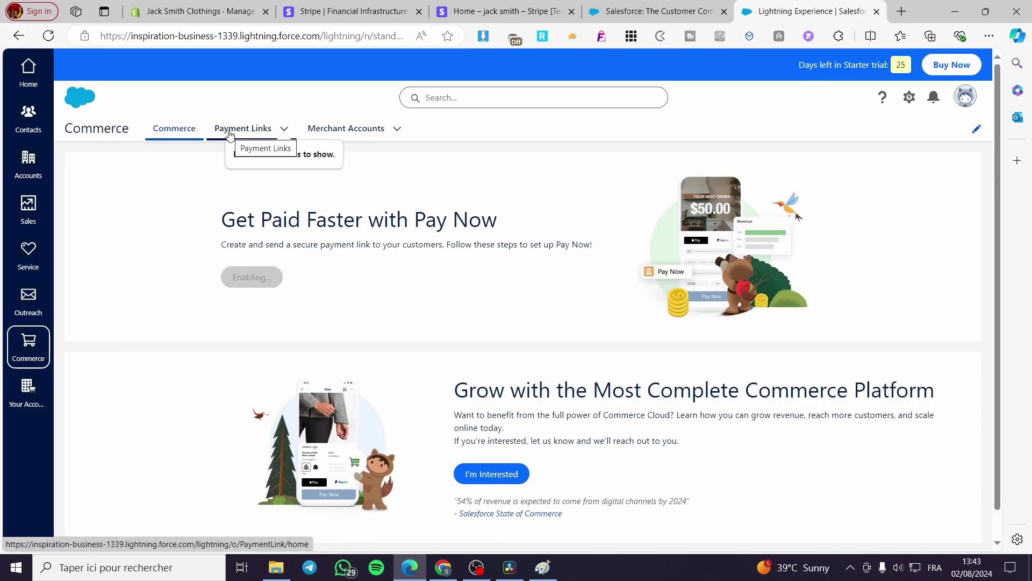
click(398, 129)
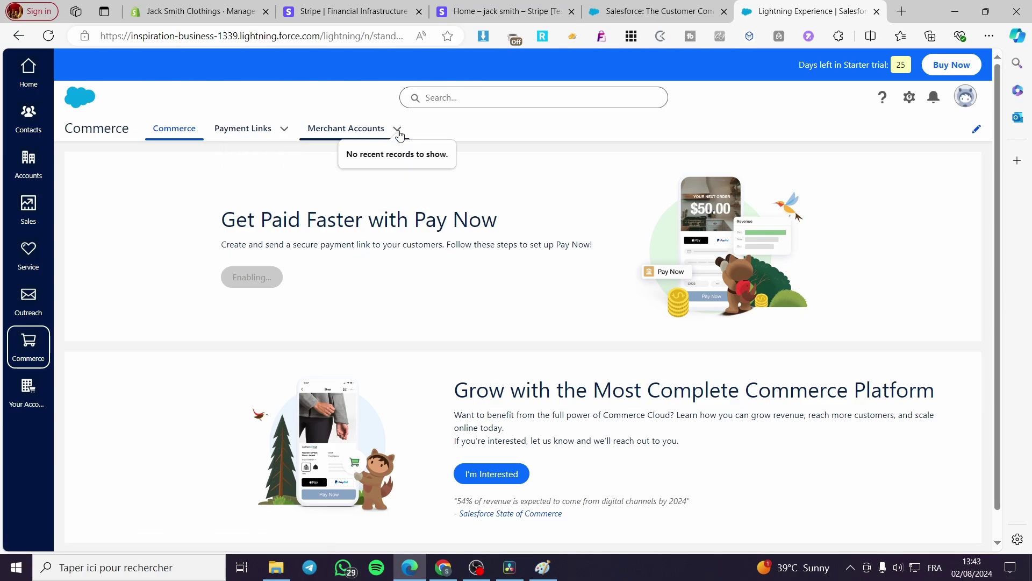
click(398, 133)
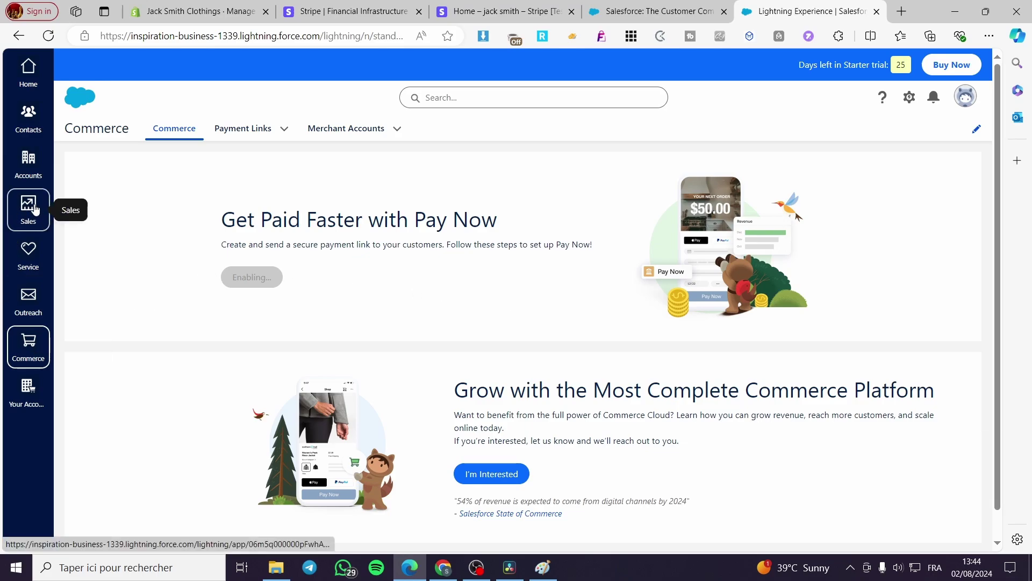
Open the Sales area, view its leads, and go to the Contacts list.
click(35, 210)
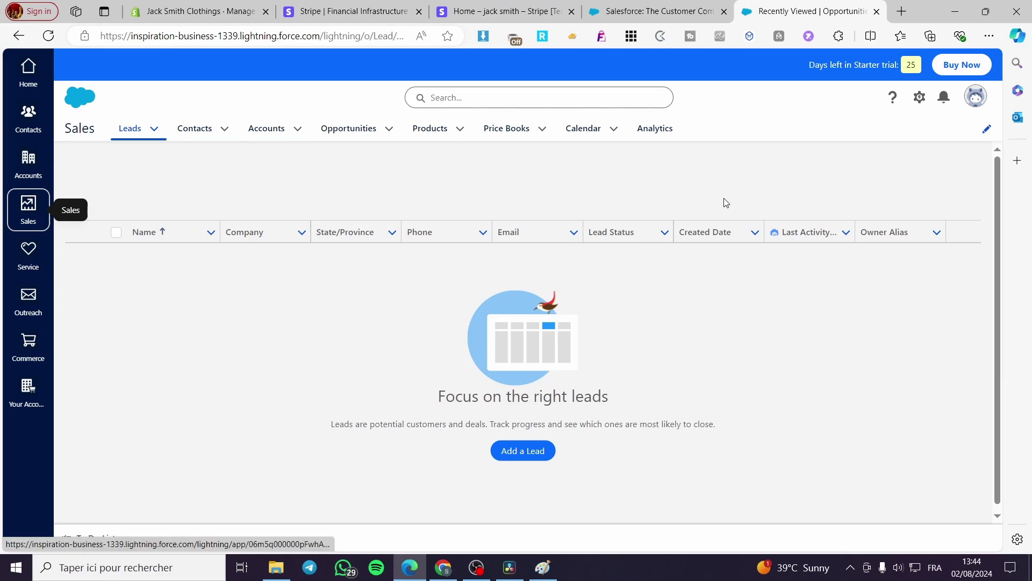
click(129, 134)
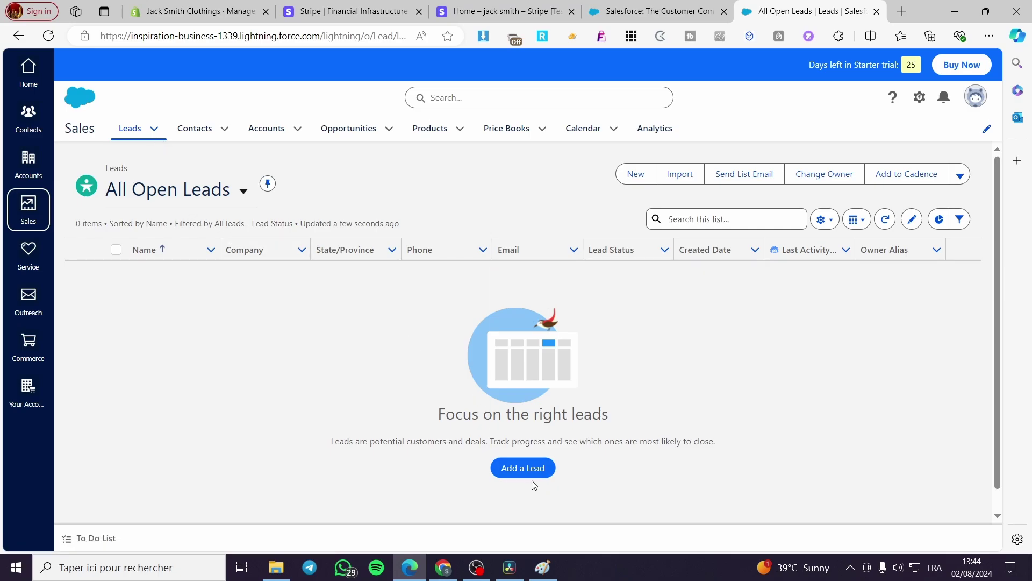
click(192, 129)
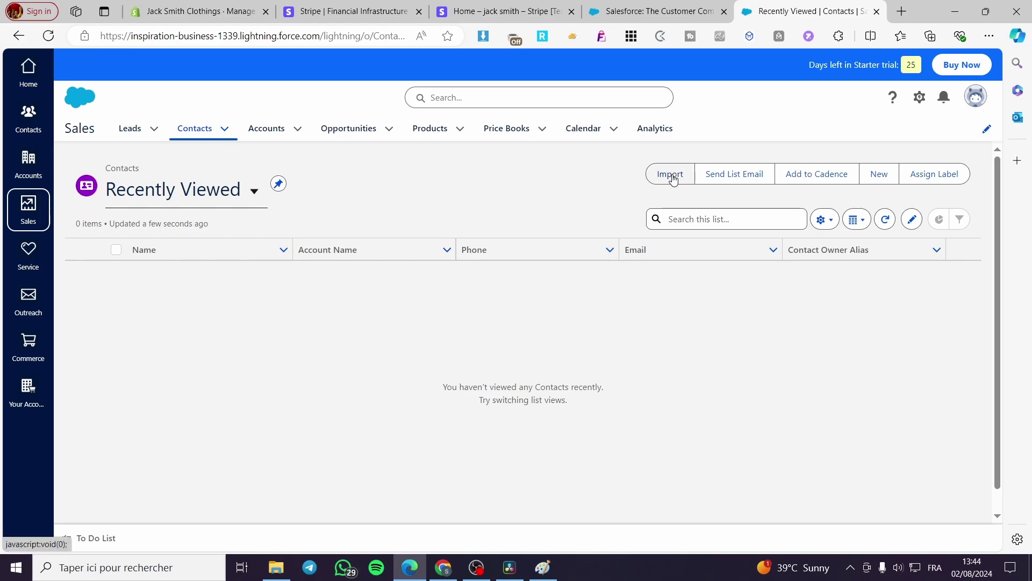
click(886, 182)
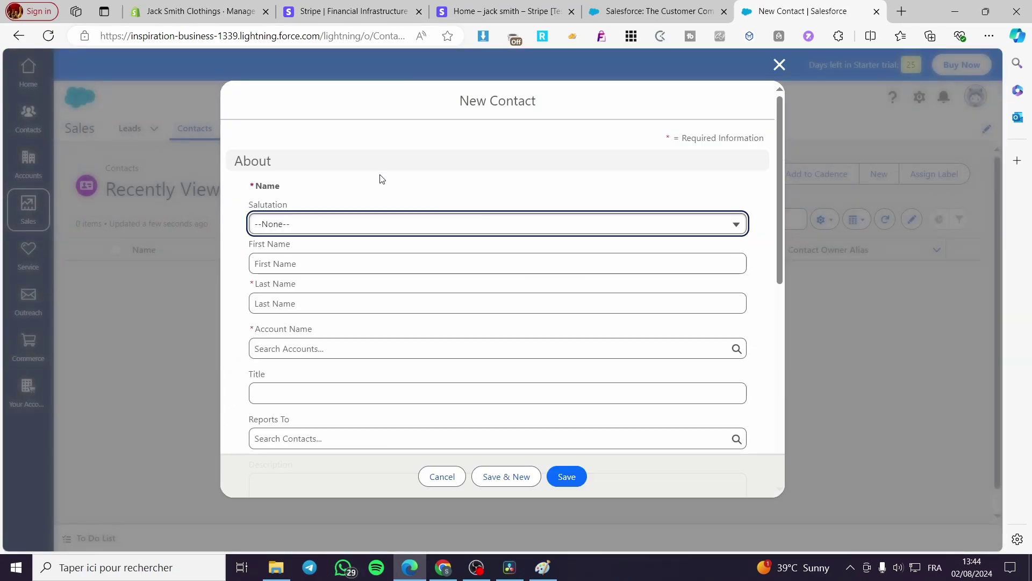
click(312, 225)
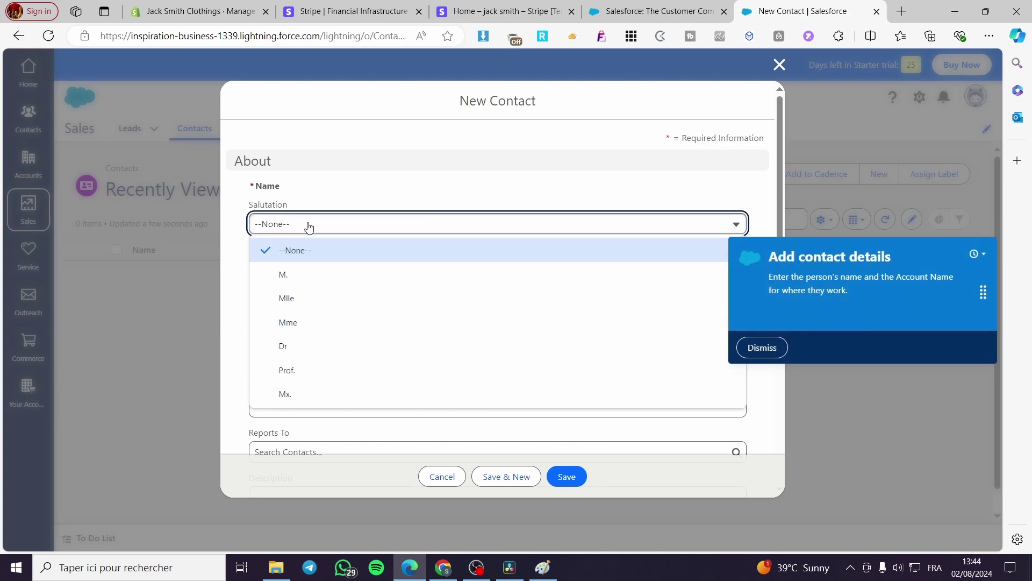
click(316, 279)
click(762, 348)
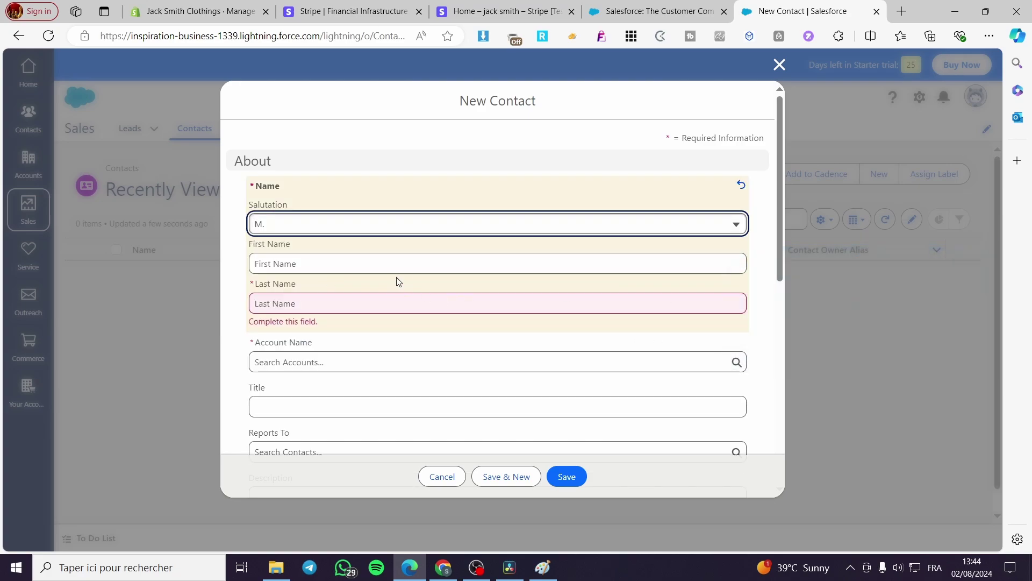
click(779, 65)
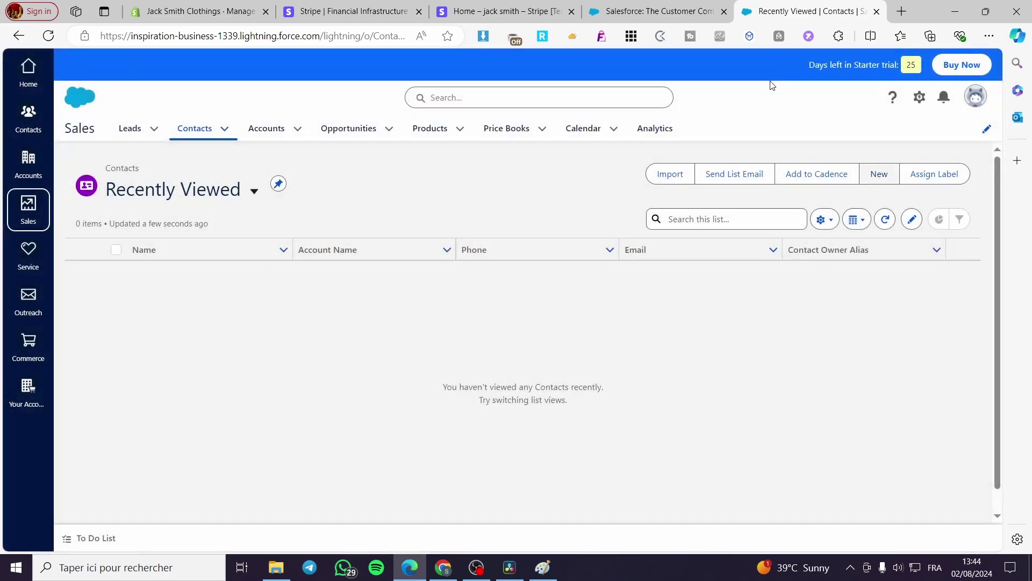
Start a new contact with the salutation M. and fill in the contact's first and last name.
click(879, 174)
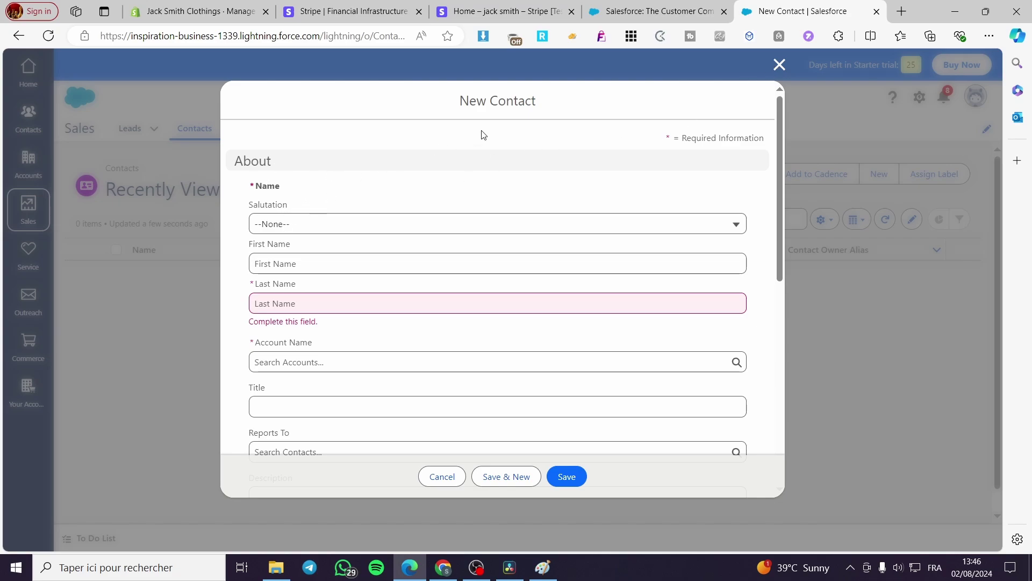
click(282, 225)
click(325, 267)
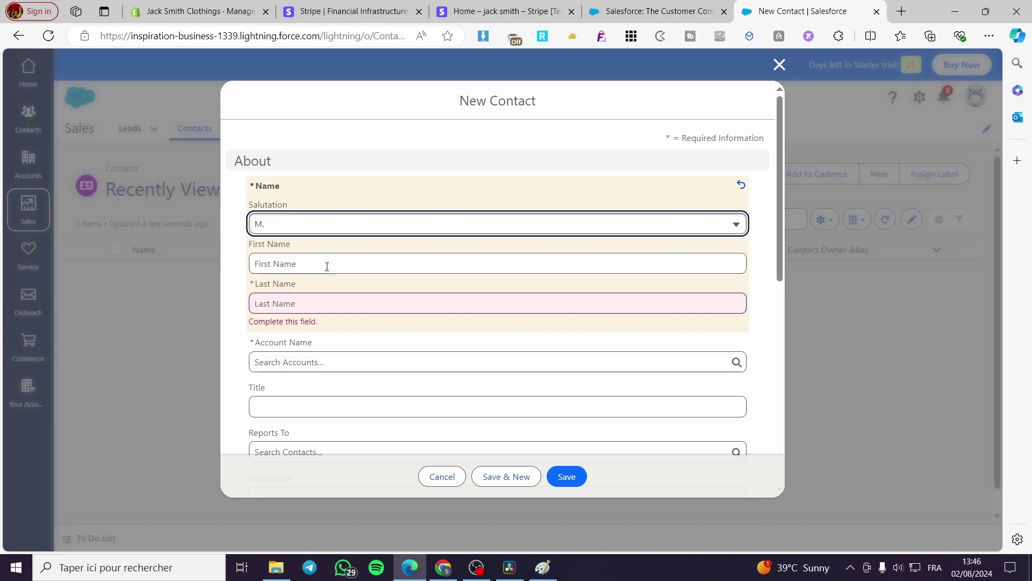
click(327, 266)
click(316, 310)
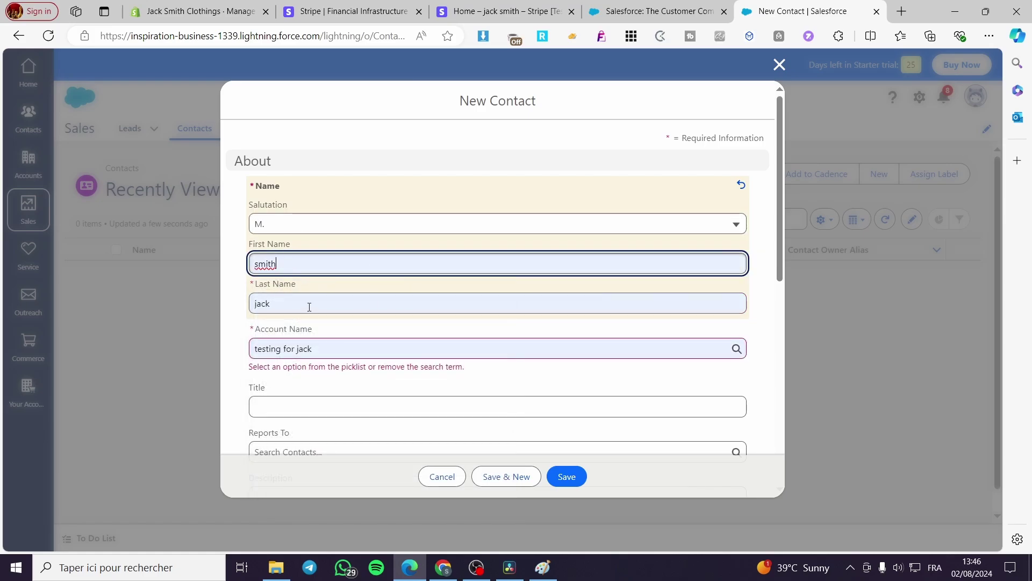
Shorten the Account Name entry to its last word and try to save the contact without choosing a listed account.
scroll(316, 316, down, 3)
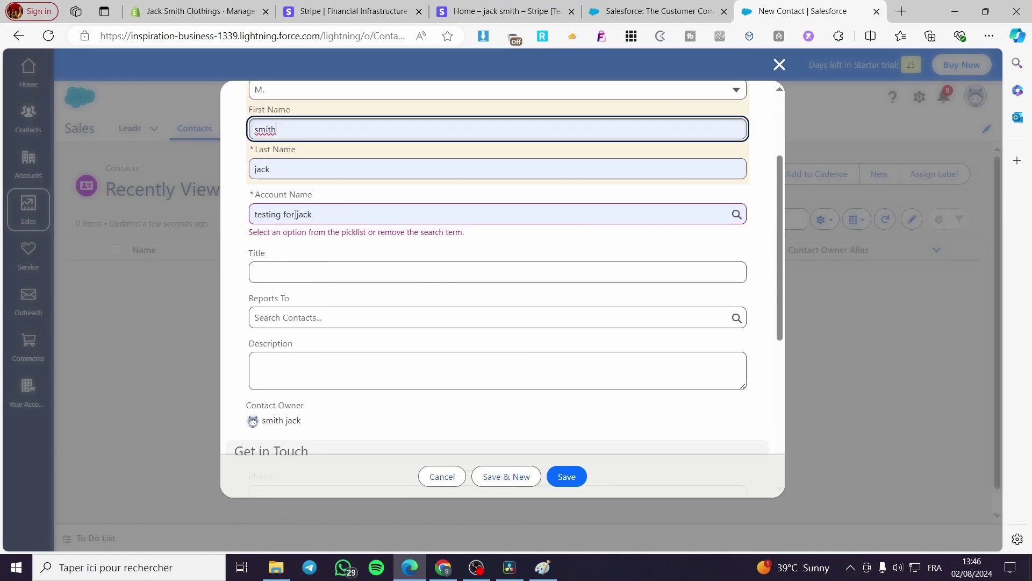
click(296, 214)
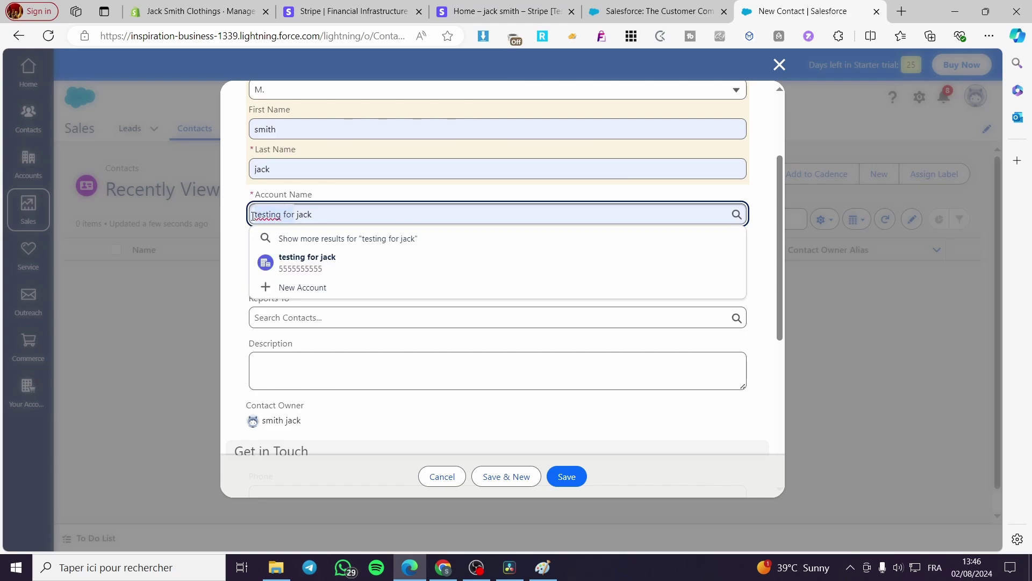
drag(253, 215, 286, 215)
key(BackSpace)
click(224, 253)
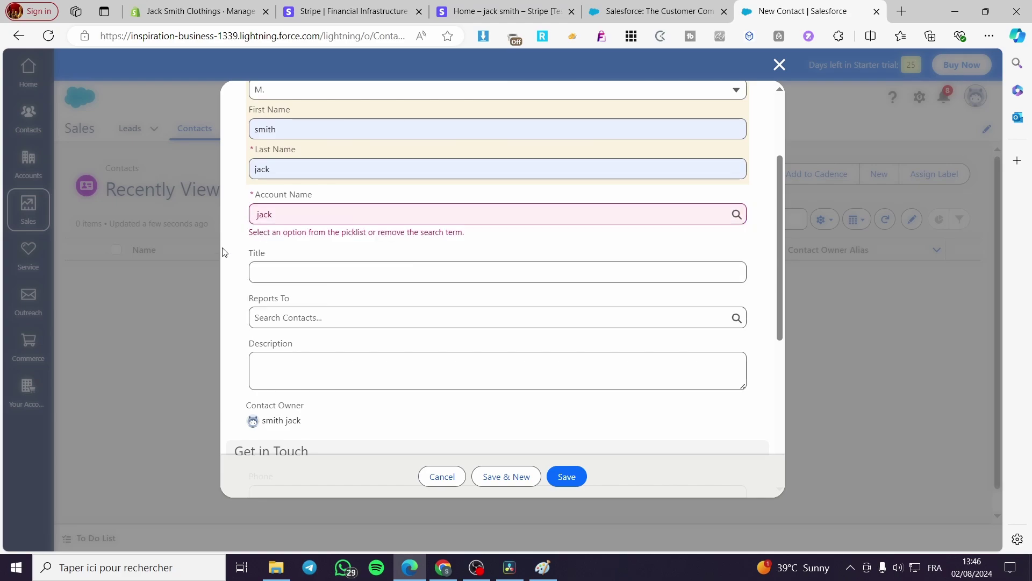
click(303, 272)
click(328, 252)
scroll(330, 321, down, 6)
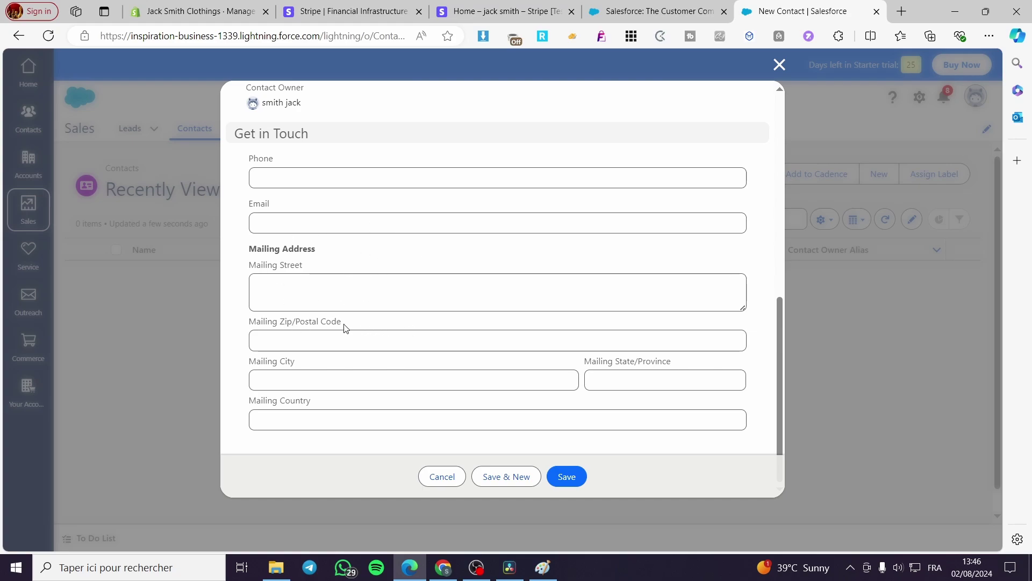
click(569, 477)
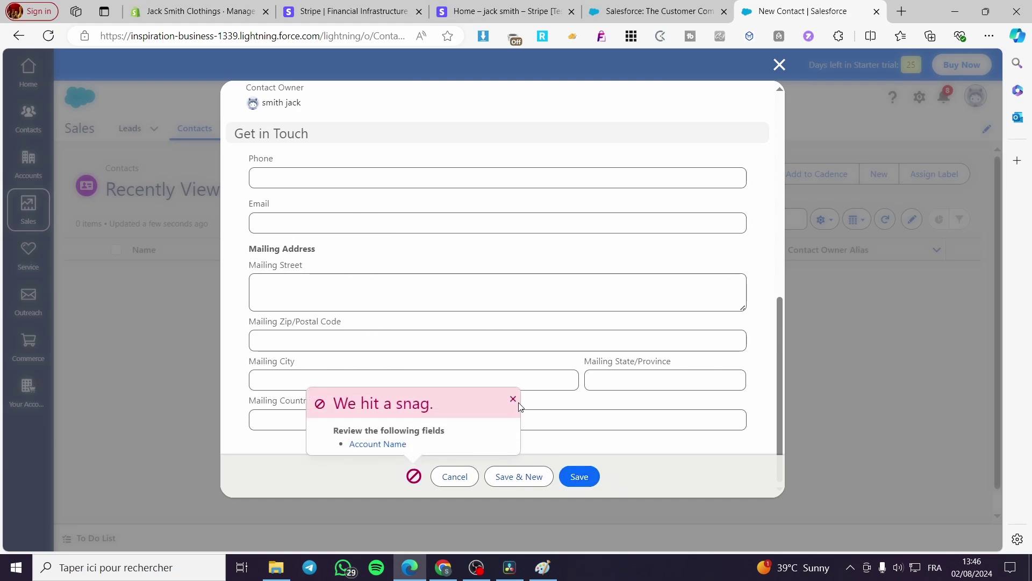
Assign the existing testing account as the contact's Account Name and save the contact.
click(378, 444)
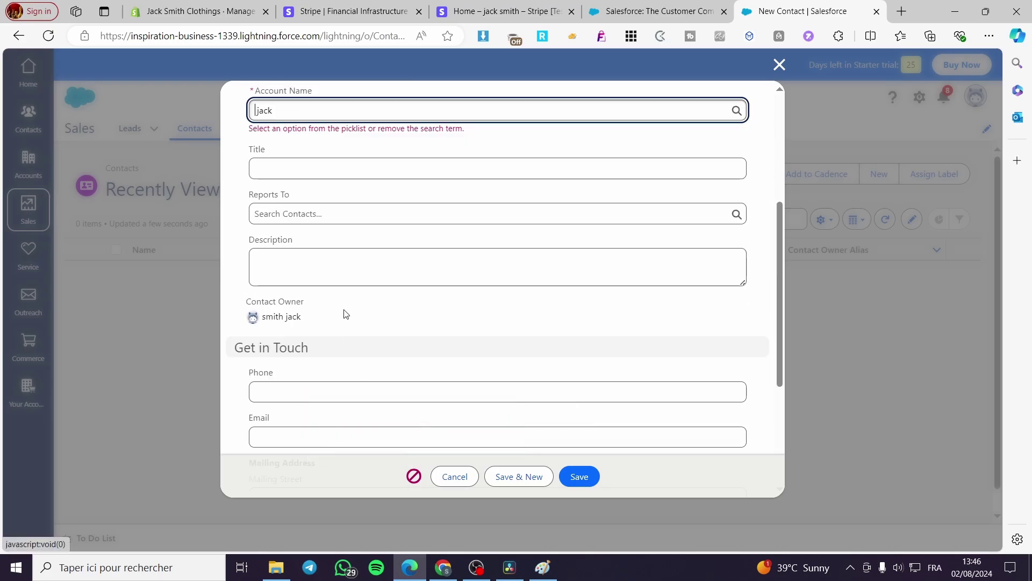
click(312, 313)
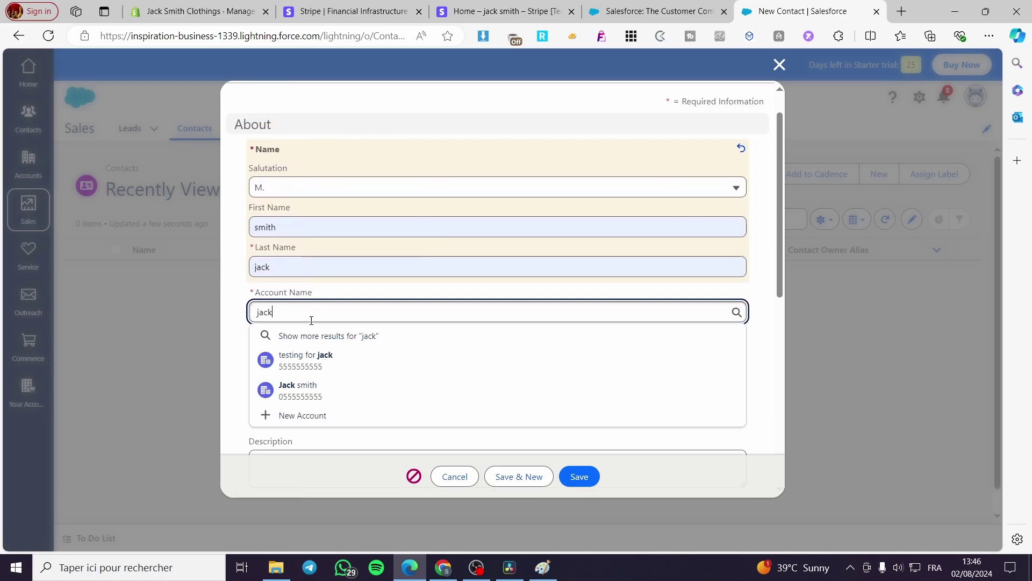
click(318, 364)
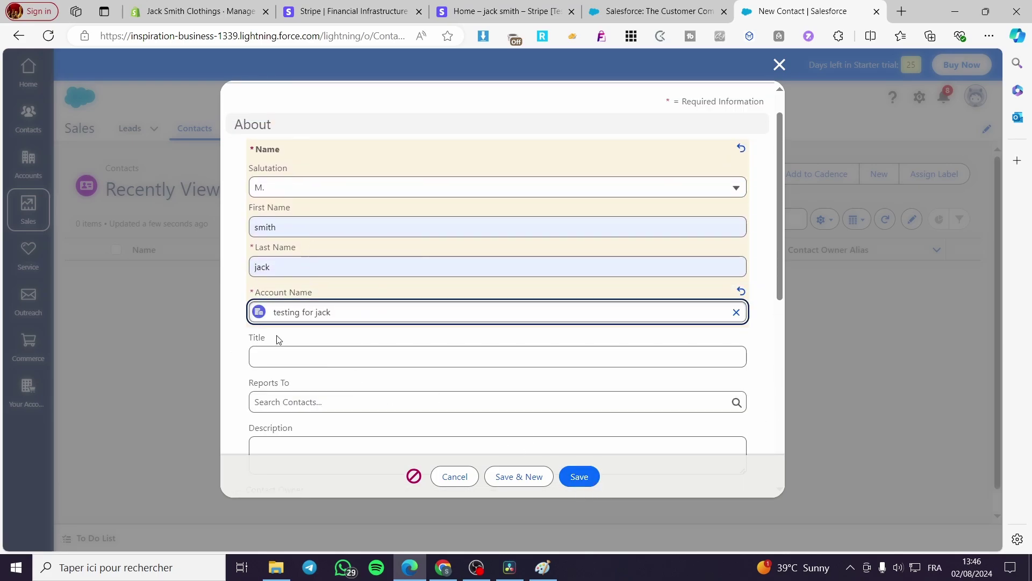
click(579, 477)
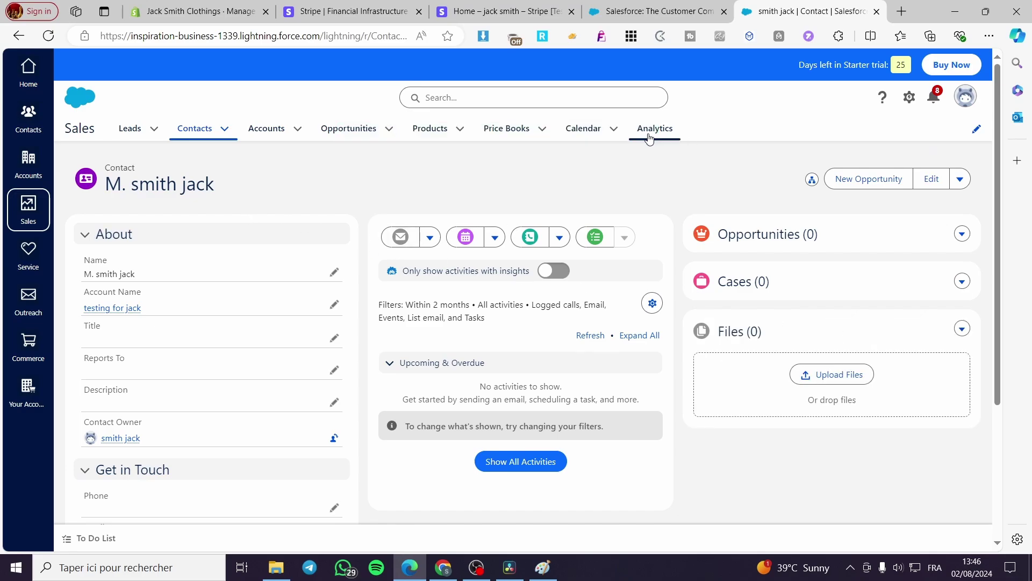
Return to the Contacts list and open the first listed contact to review its details.
click(654, 135)
click(192, 129)
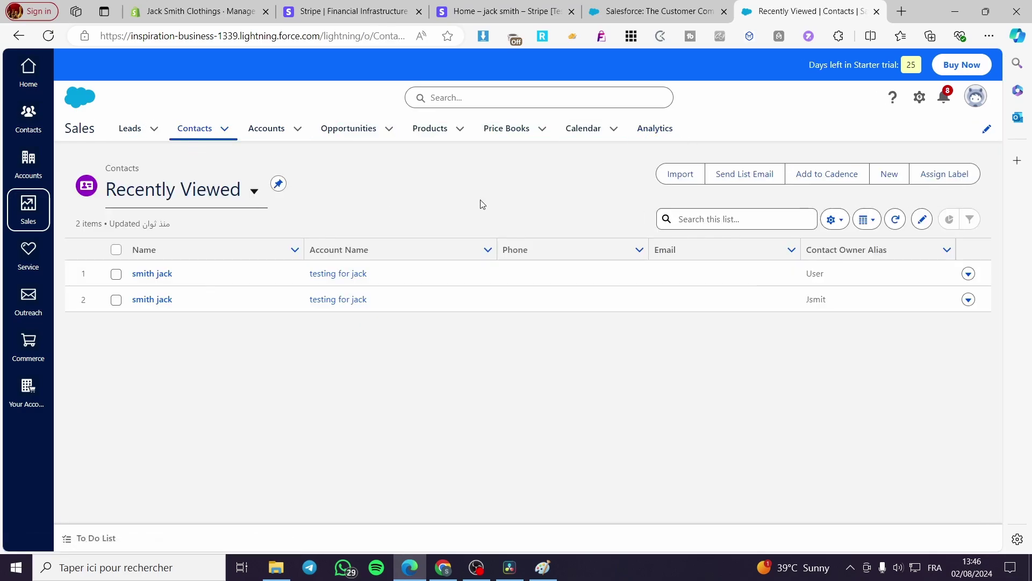
click(199, 143)
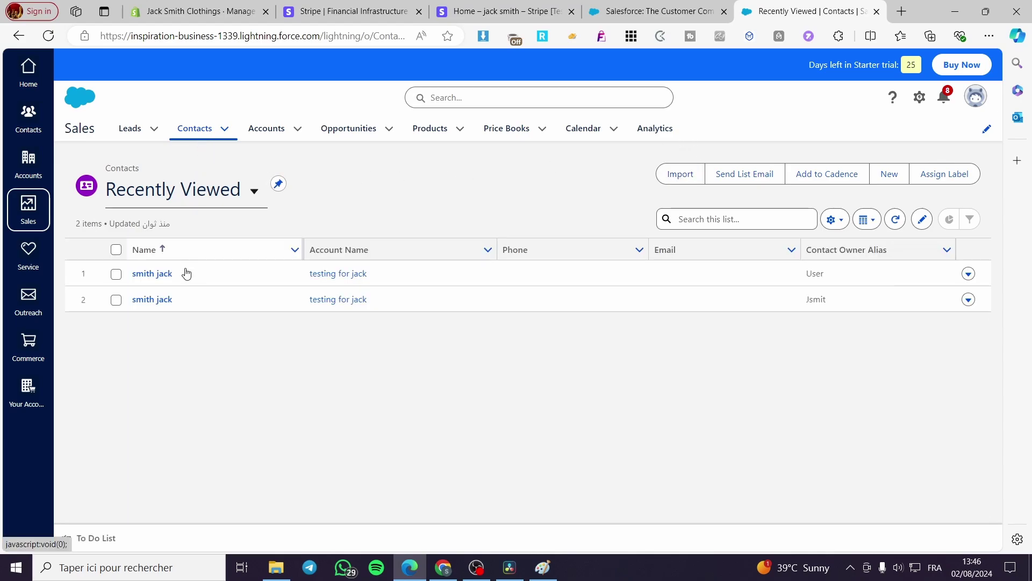
click(160, 274)
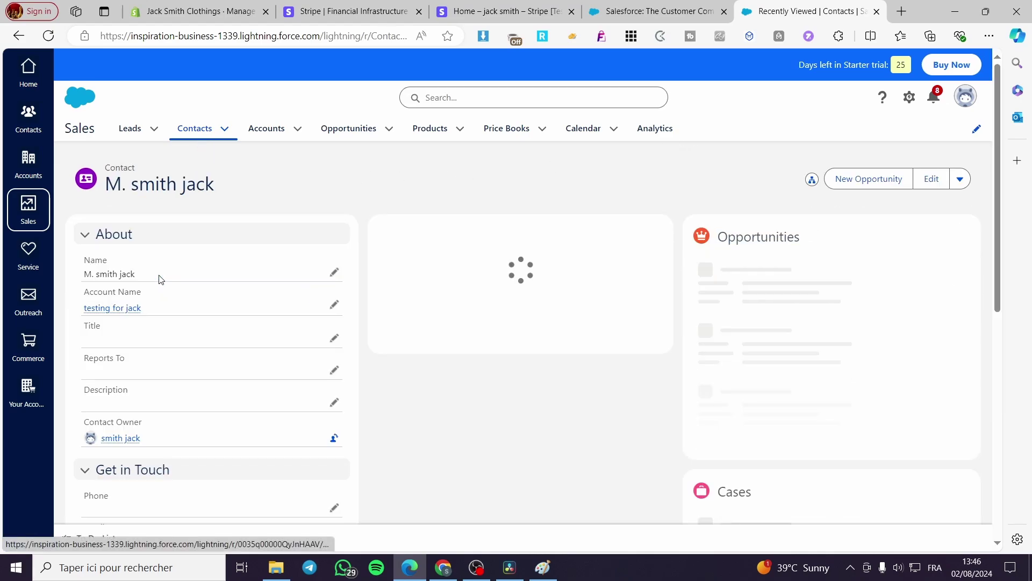
scroll(476, 283, down, 4)
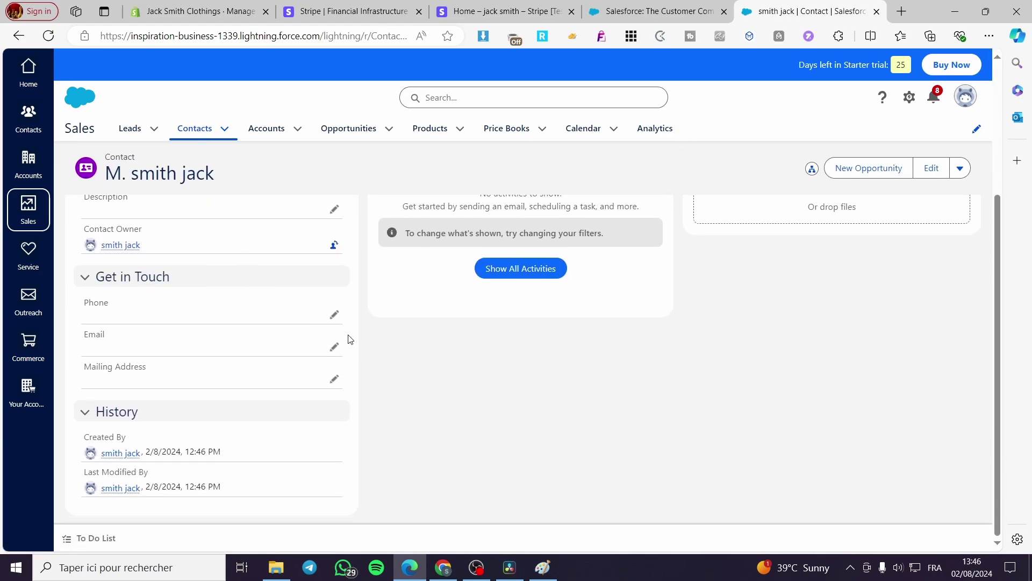
scroll(348, 341, up, 4)
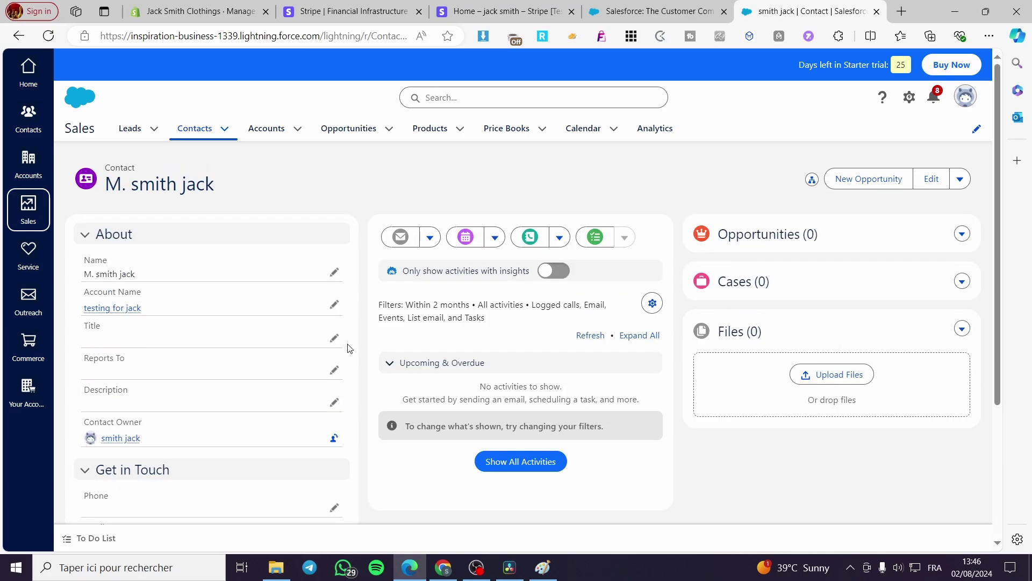
View the contact's related opportunities and return to the contact record.
click(962, 243)
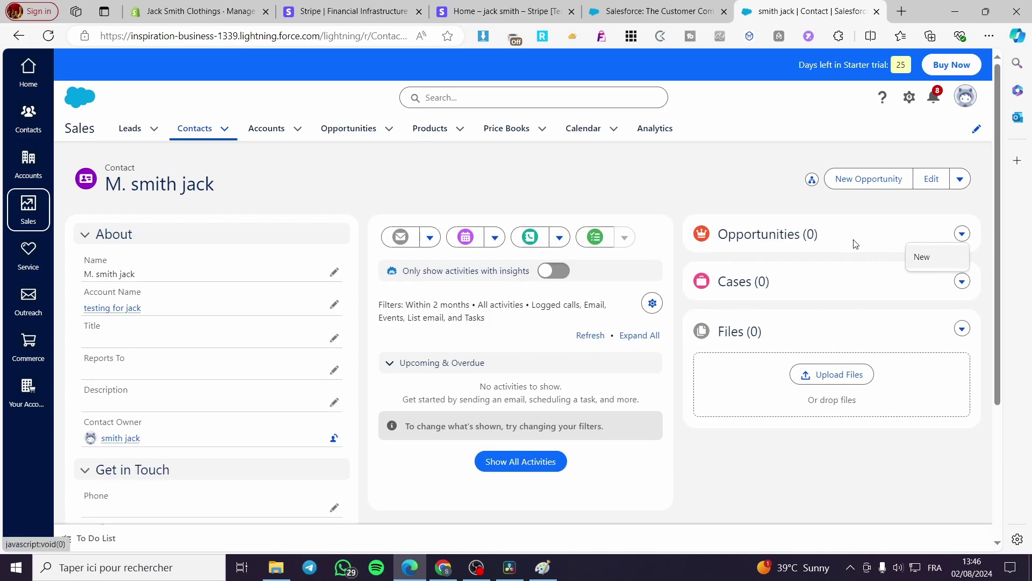
click(832, 242)
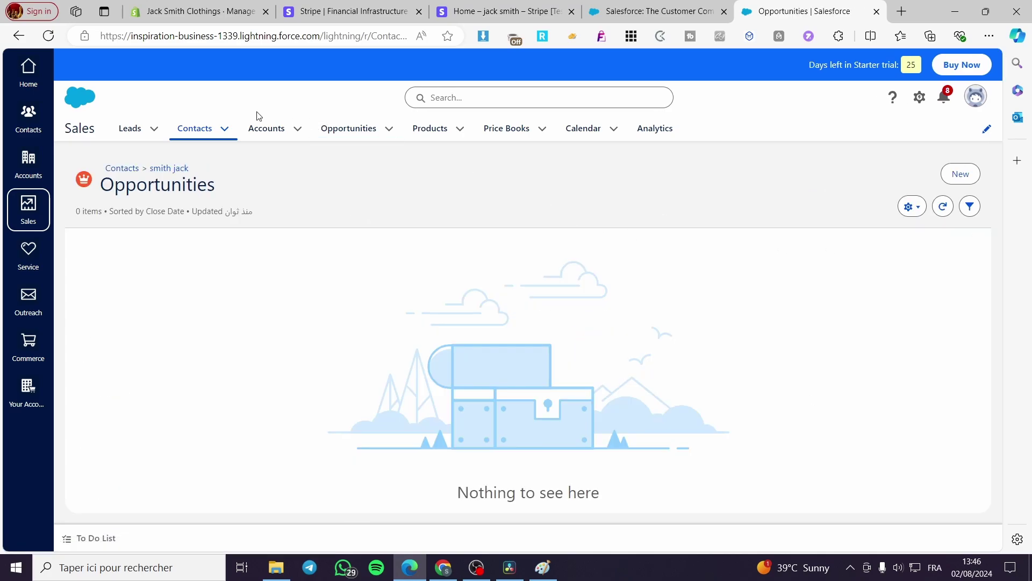
click(225, 129)
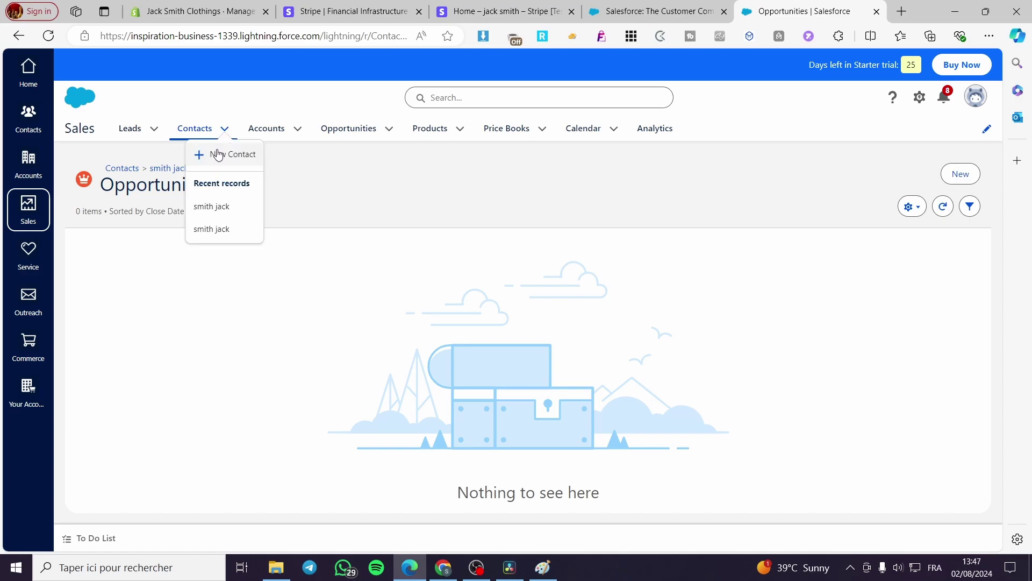
click(223, 207)
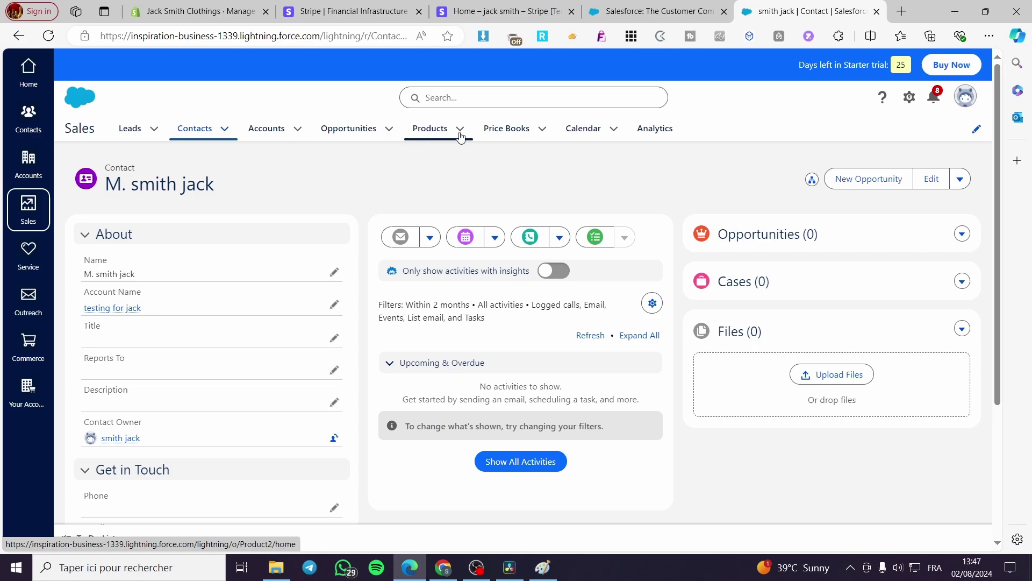
Start a new product and name it "Creating a Music Rythm".
click(429, 129)
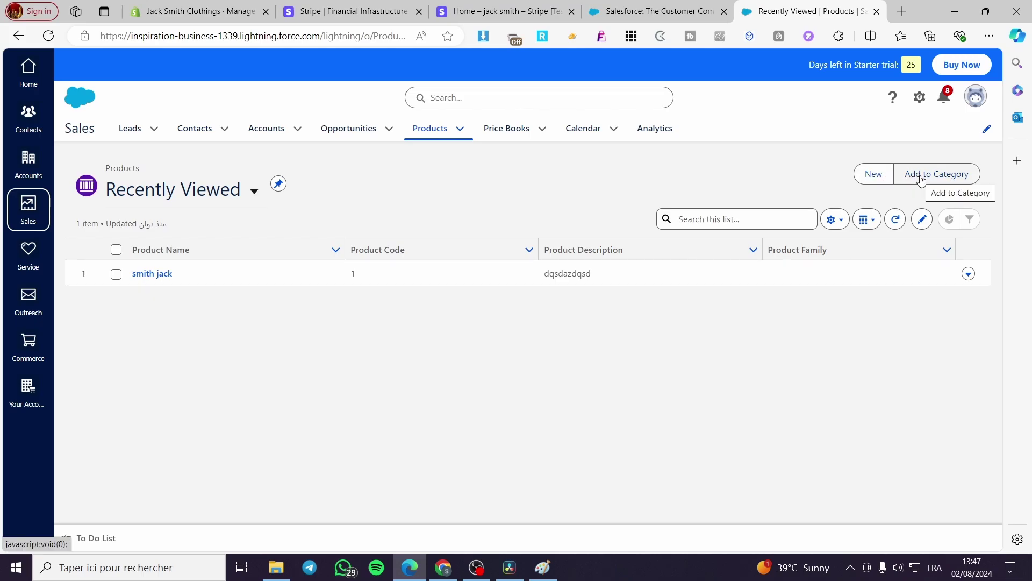
click(884, 178)
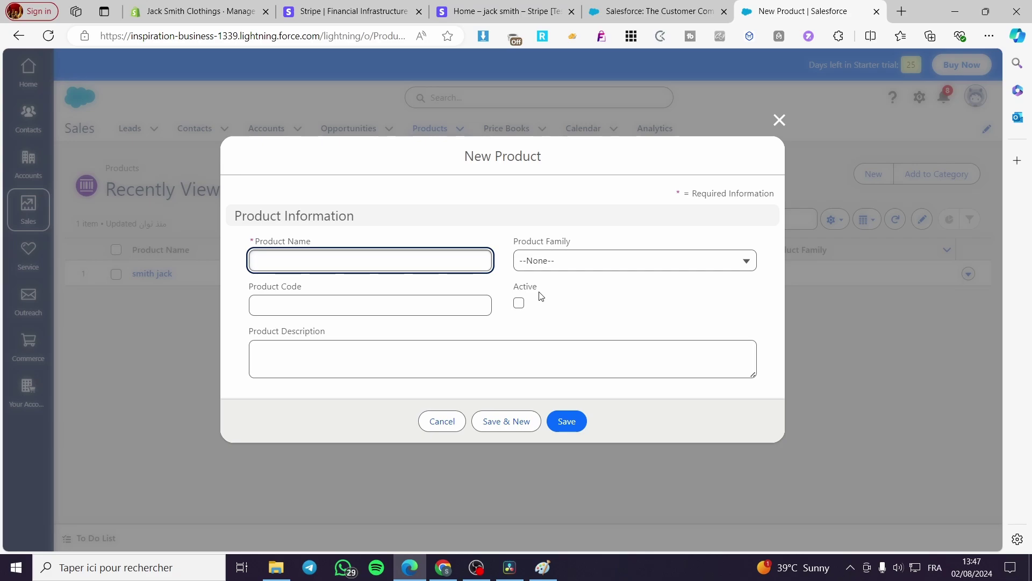
text(Creat)
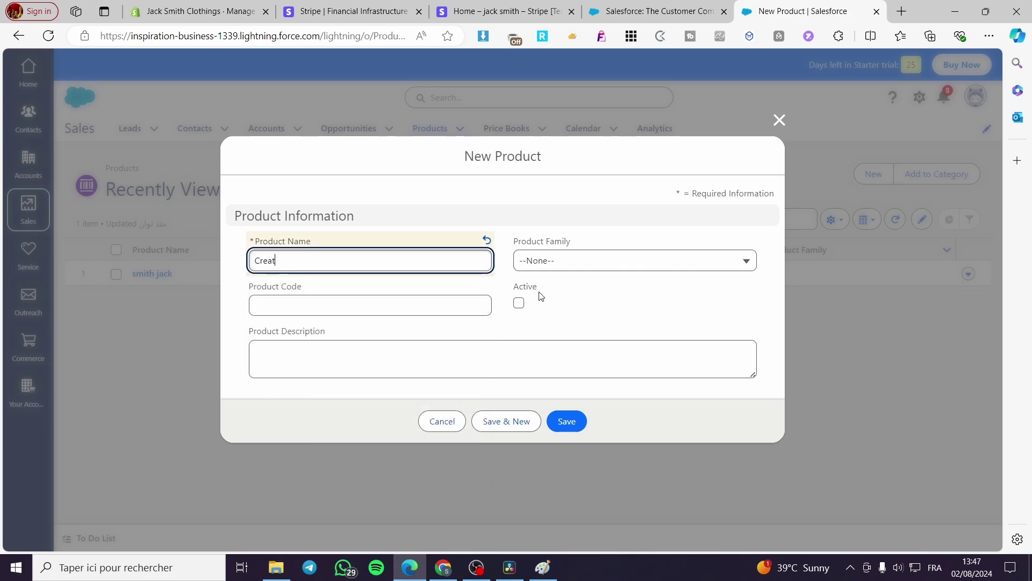
text(ing a Music Rythm)
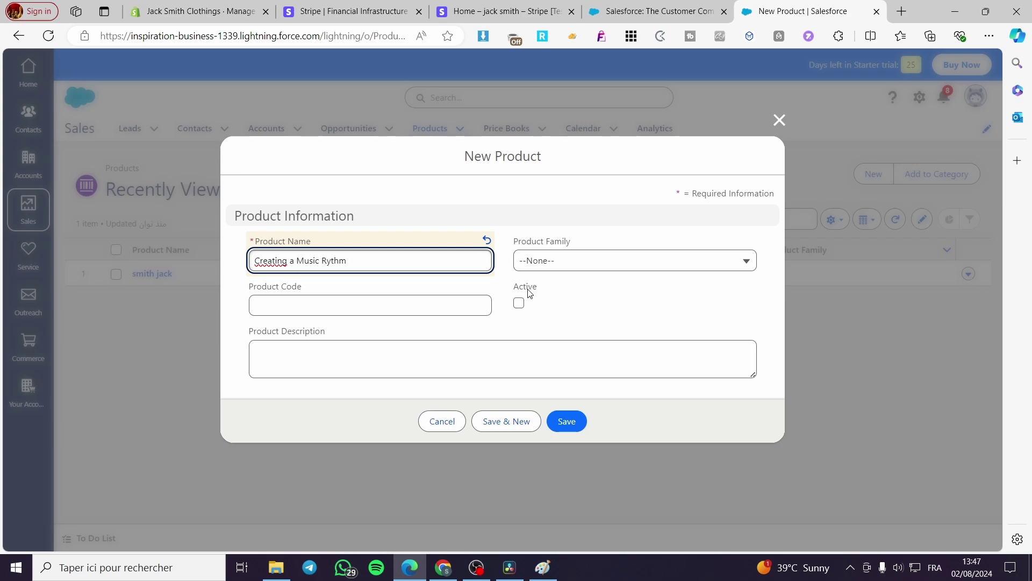
Set the new product's family to Aucun and its product code to 2.
click(596, 259)
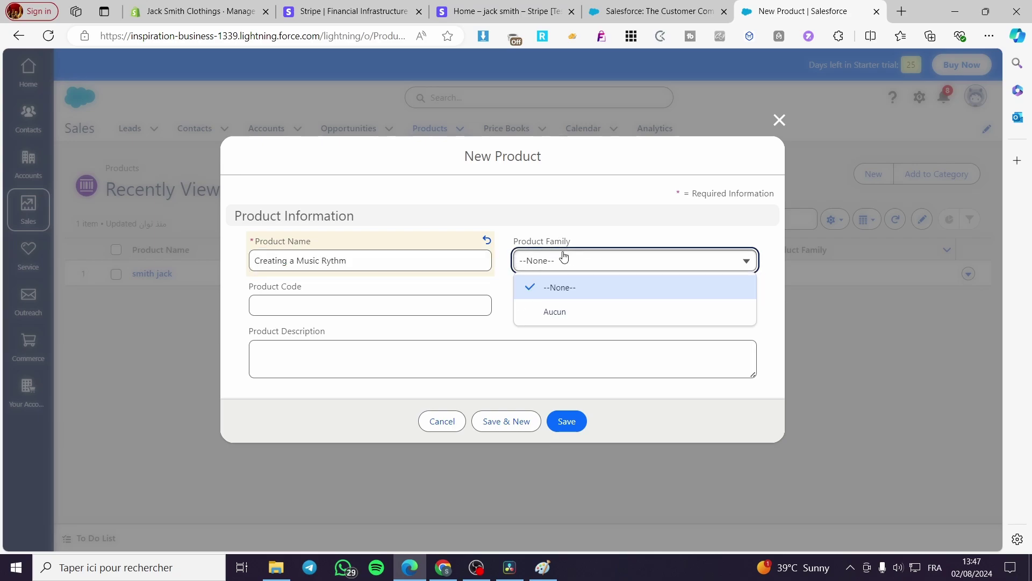
click(583, 293)
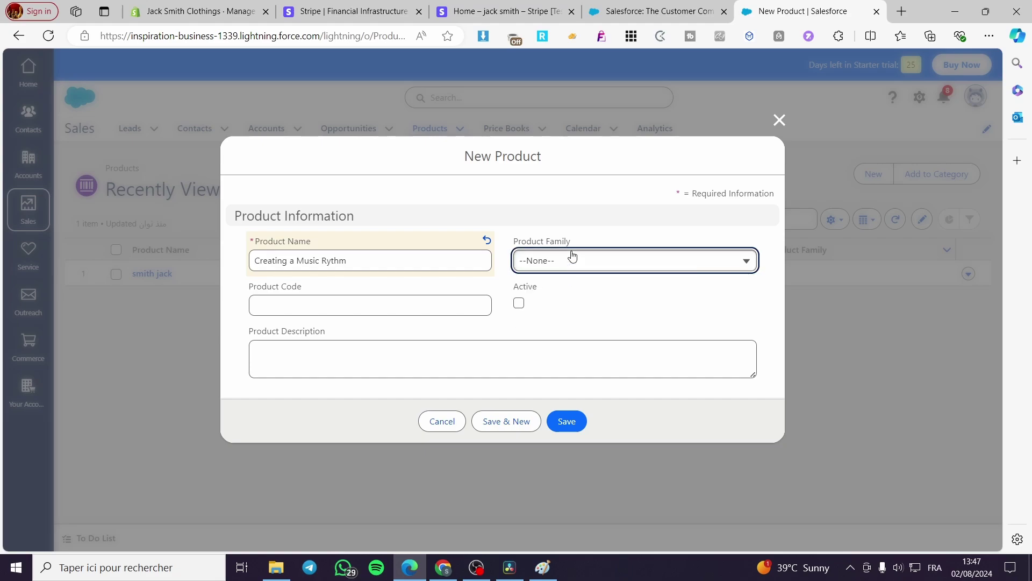
click(570, 259)
click(572, 312)
click(603, 259)
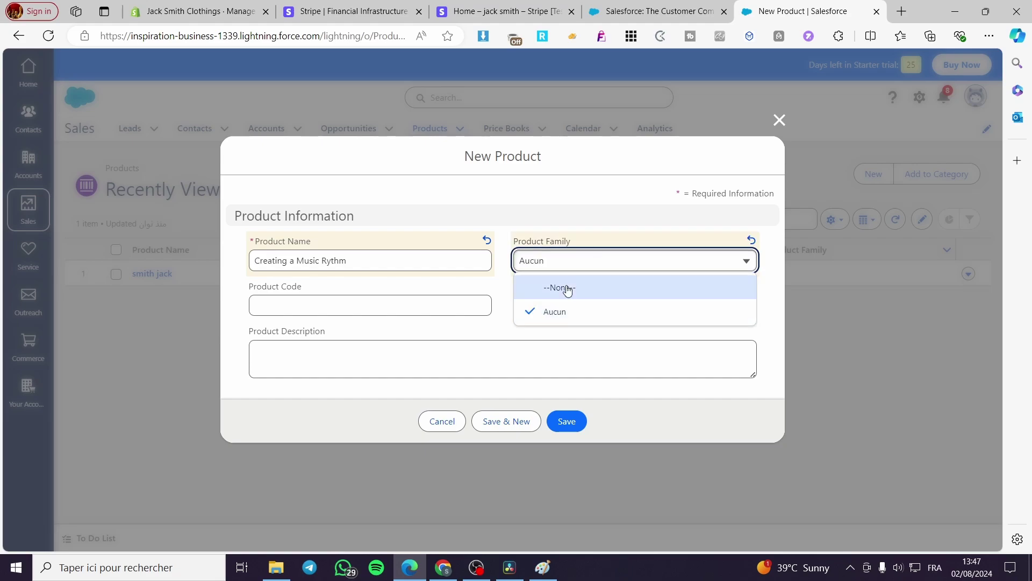
click(374, 306)
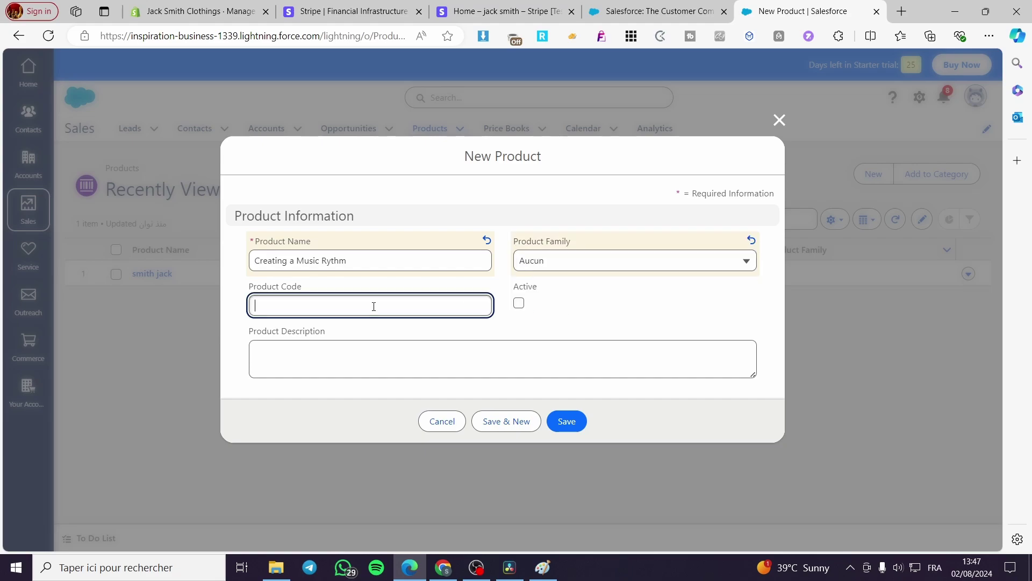
text(2)
Copy the product name "Creating a Music Rythm" into the product description and save the product.
click(322, 363)
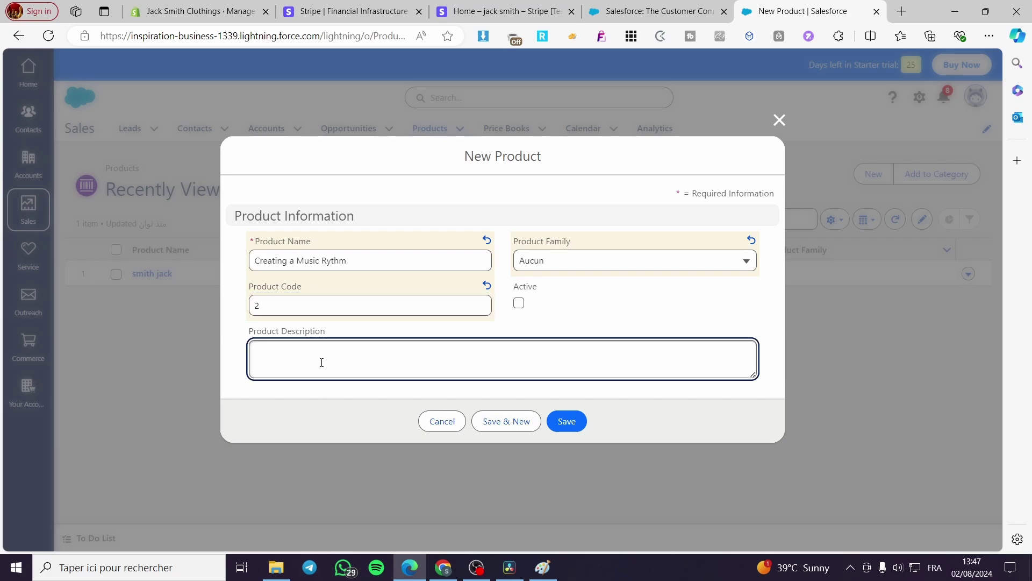
drag(380, 261, 254, 262)
key(ctrl+c)
click(342, 371)
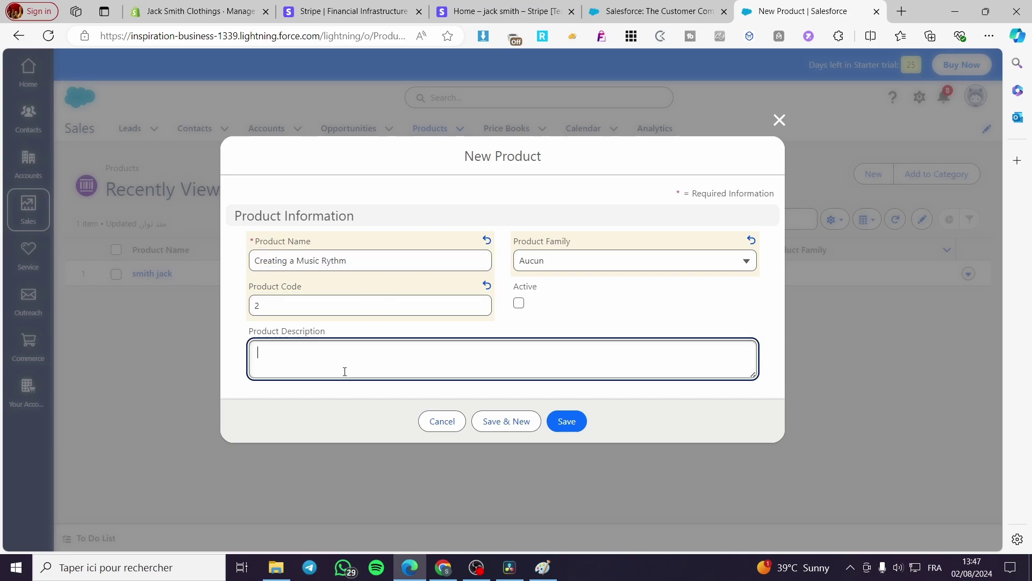
key(ctrl+v)
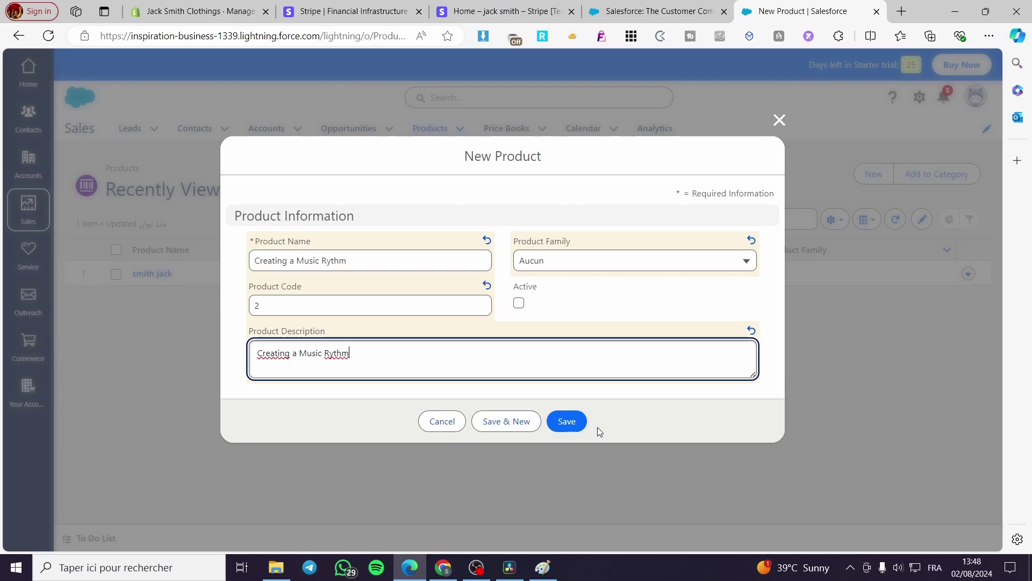
click(580, 425)
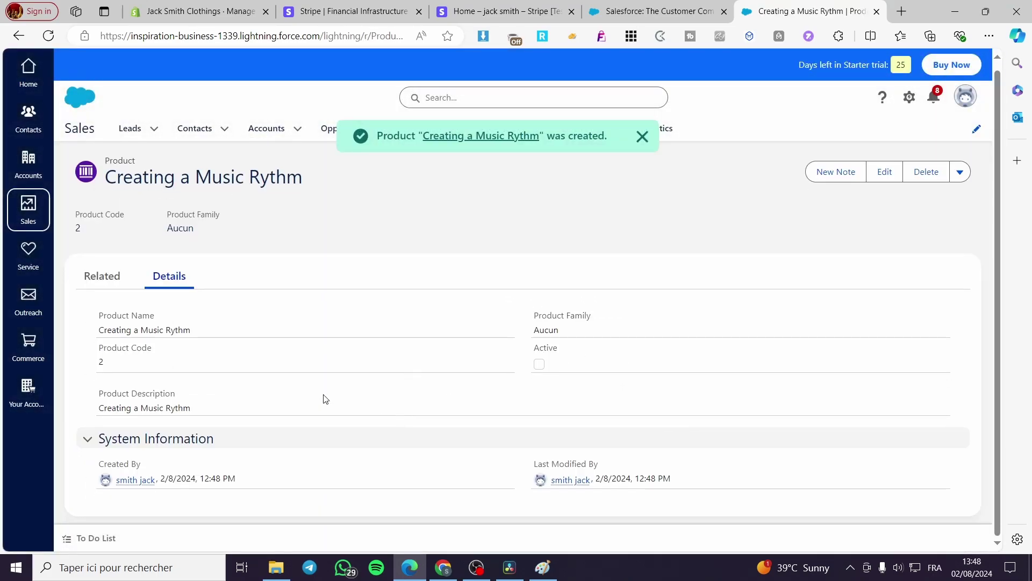
click(643, 136)
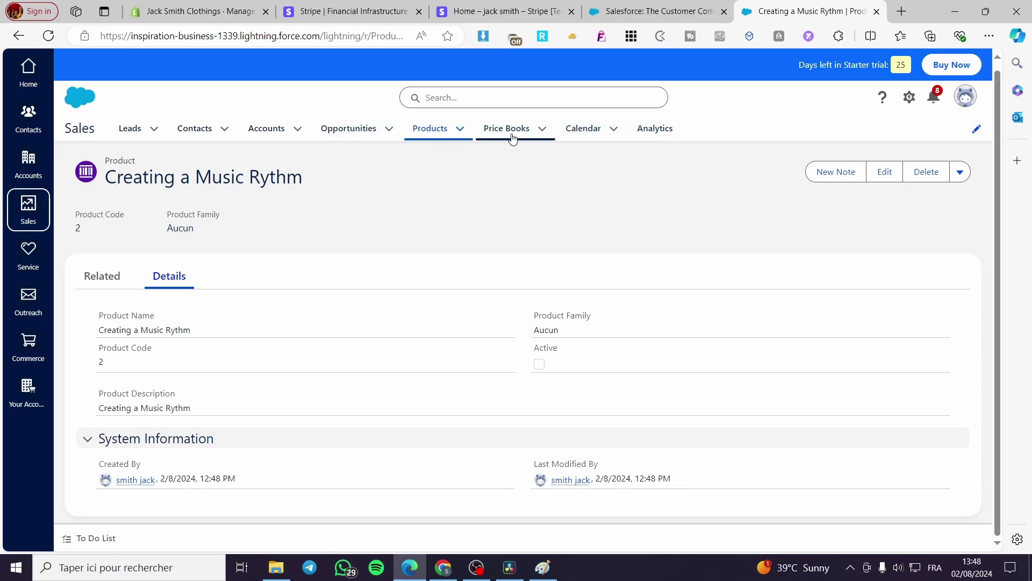
Start a new opportunity in the Sales area and name it "Contract of a Rythm creation".
click(359, 136)
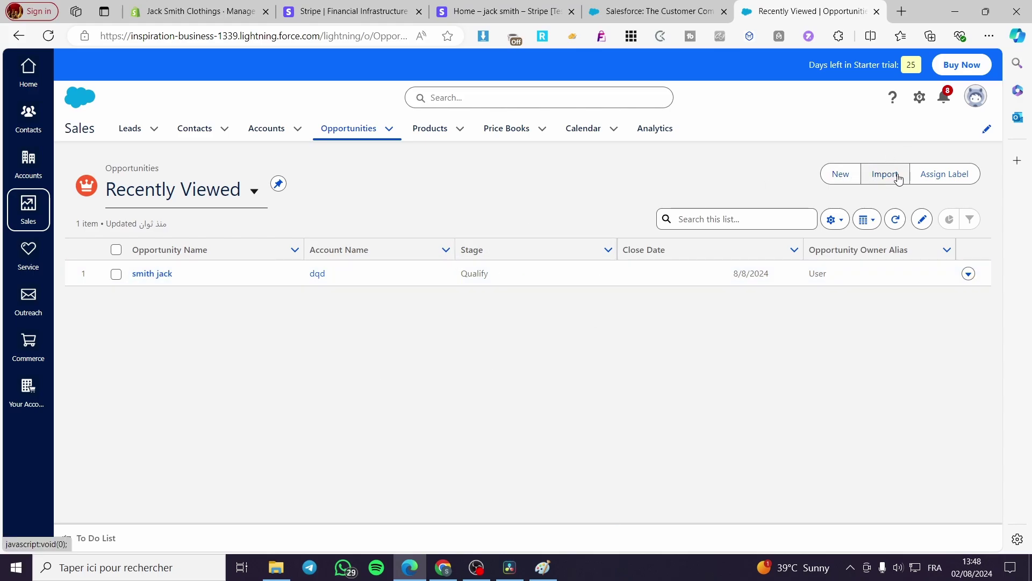
click(853, 173)
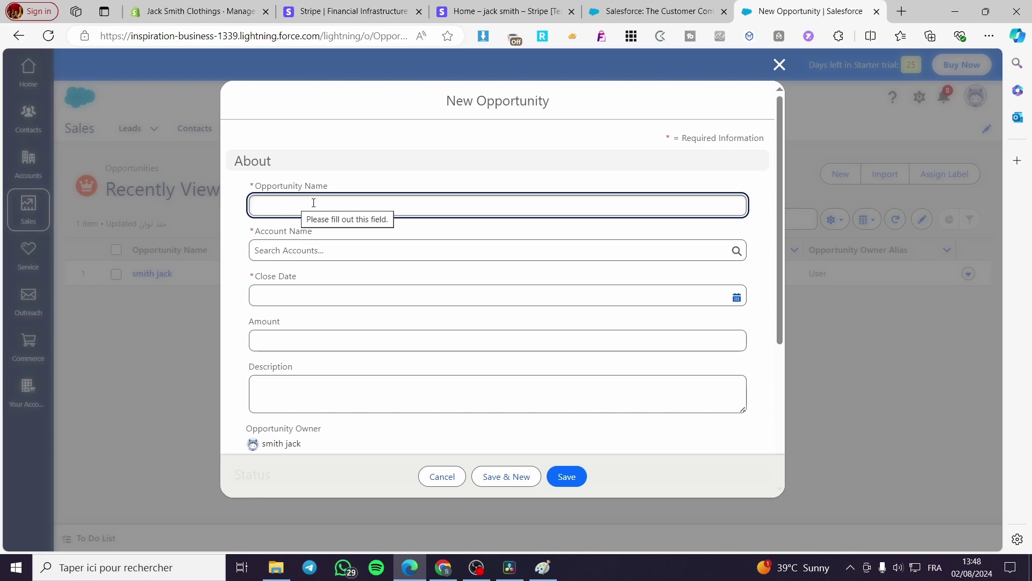
text(R)
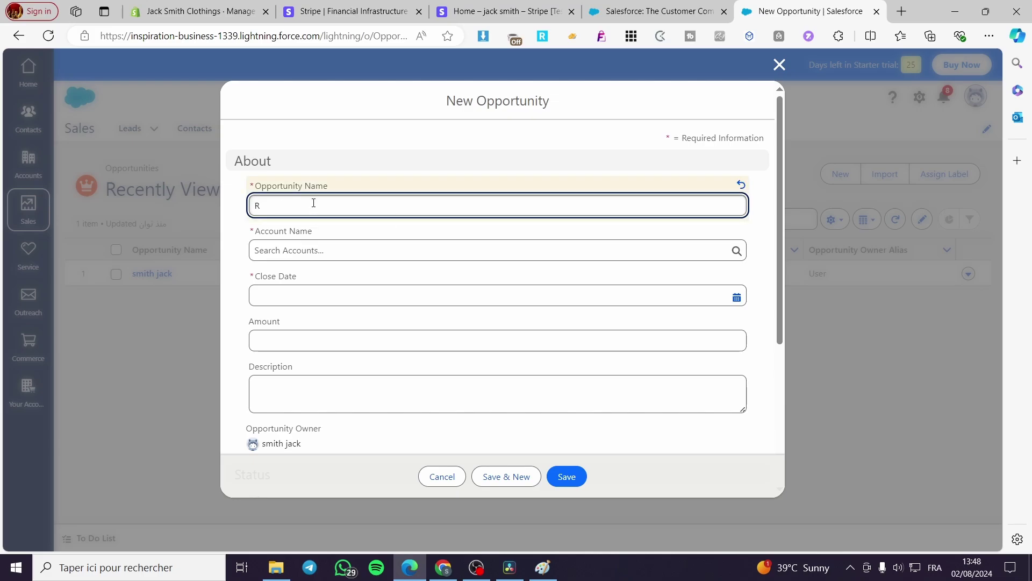
text(Co)
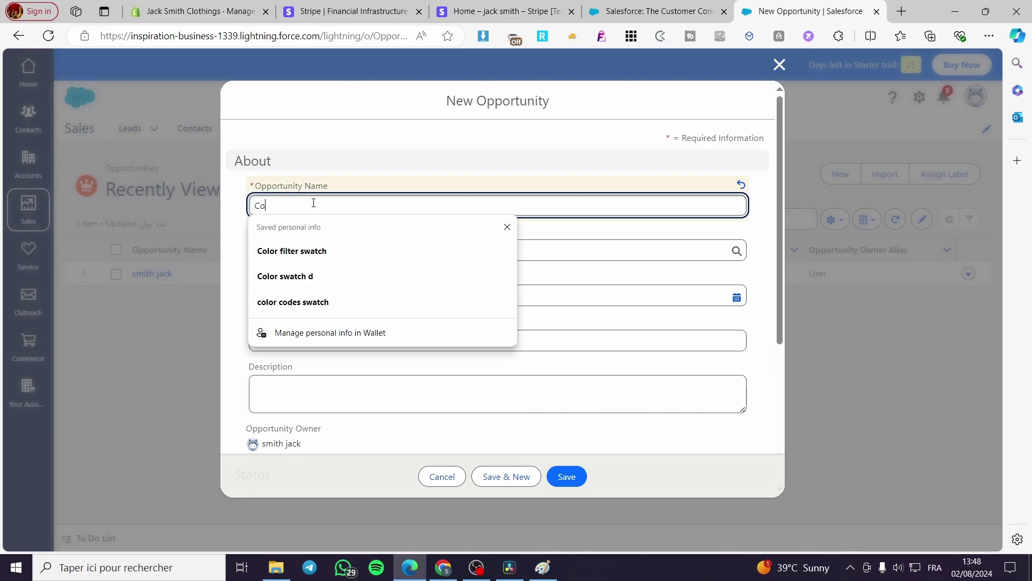
text(ntrac)
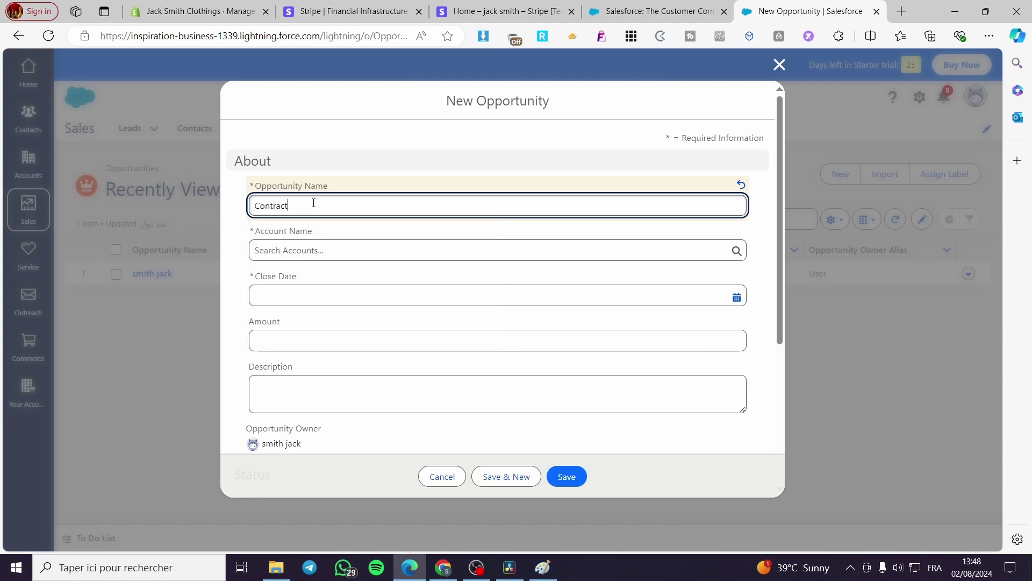
text(t of a Rythm creation)
Link the opportunity to the existing testing account, with close date 9/8/2024 and an amount of 10,000.
click(333, 252)
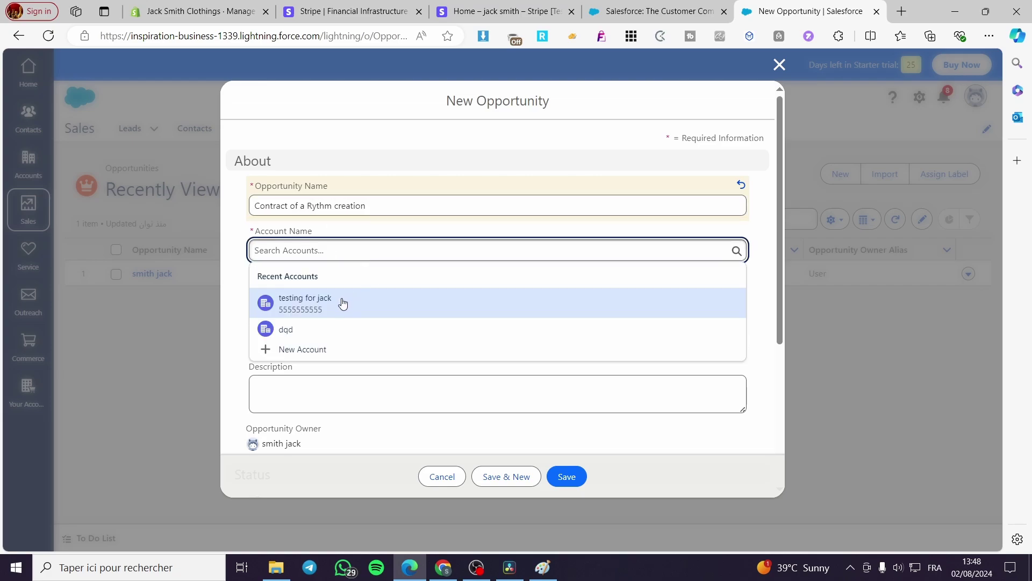
click(330, 304)
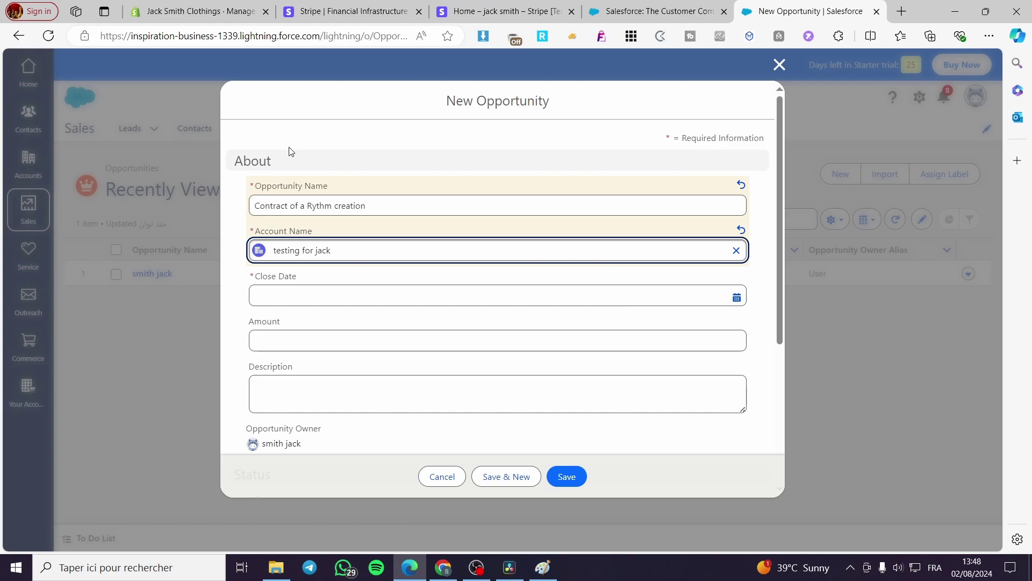
click(291, 301)
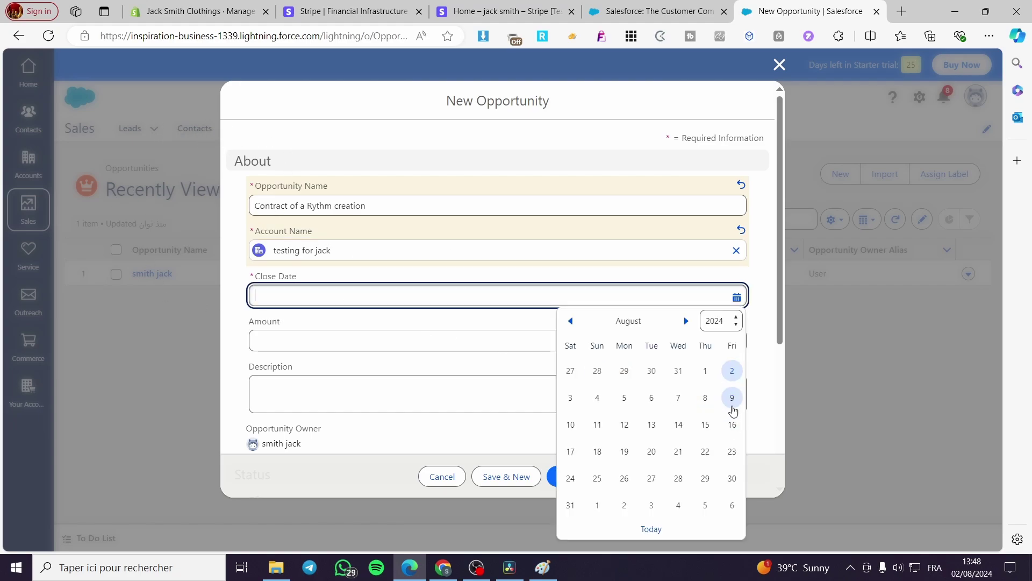
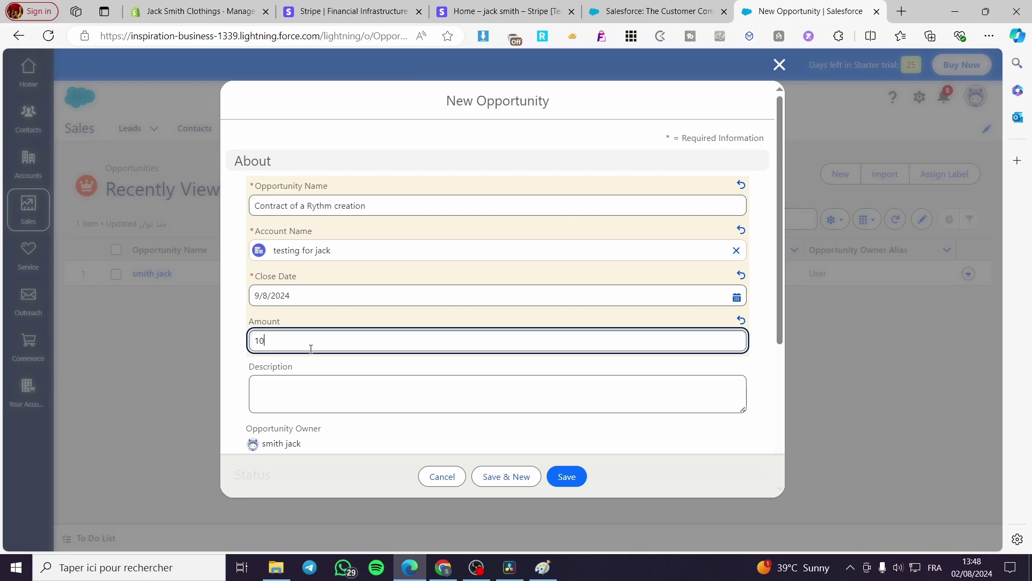
click(316, 392)
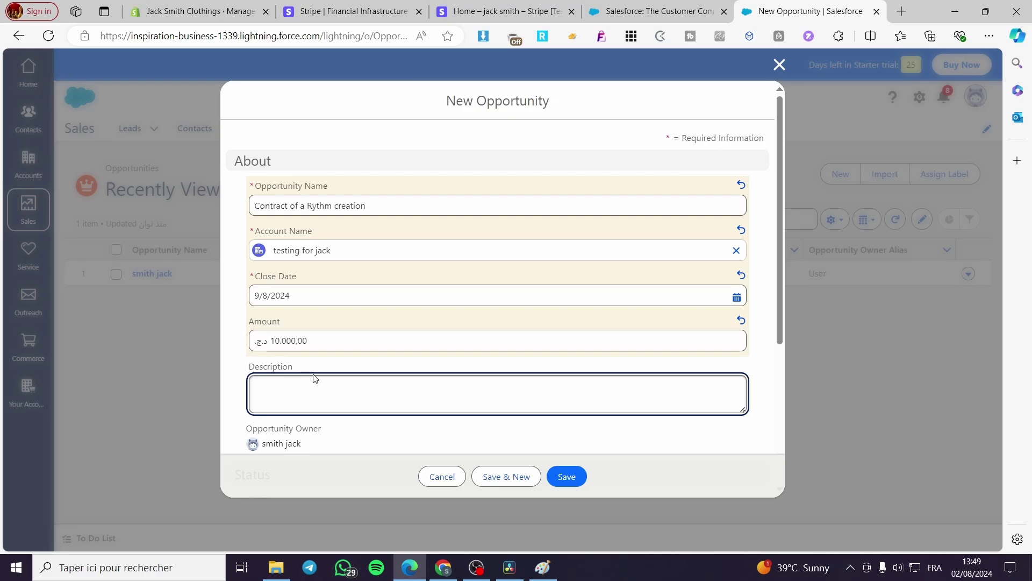
Set the opportunity's stage to Negotiate.
scroll(342, 408, down, 4)
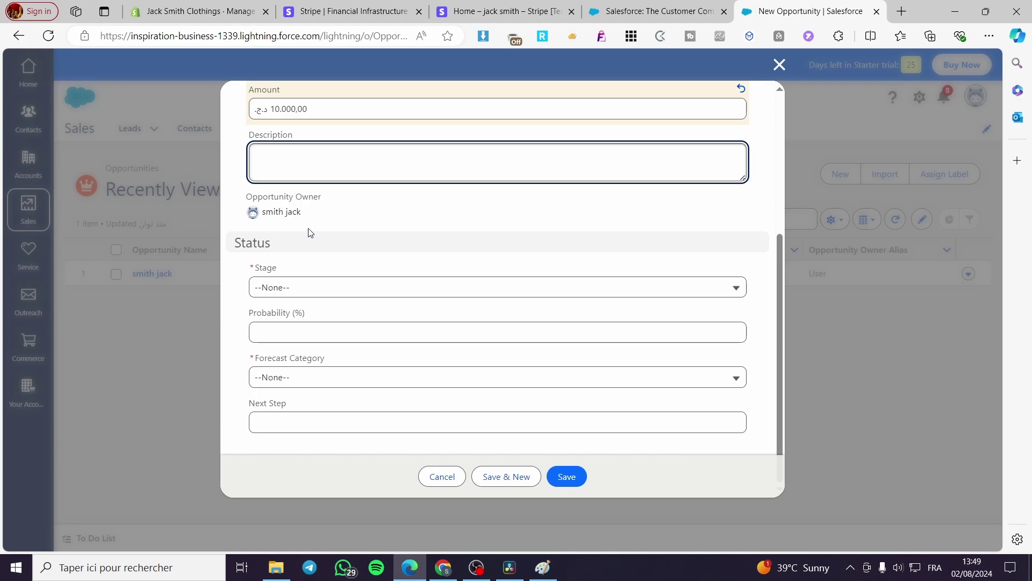
click(284, 289)
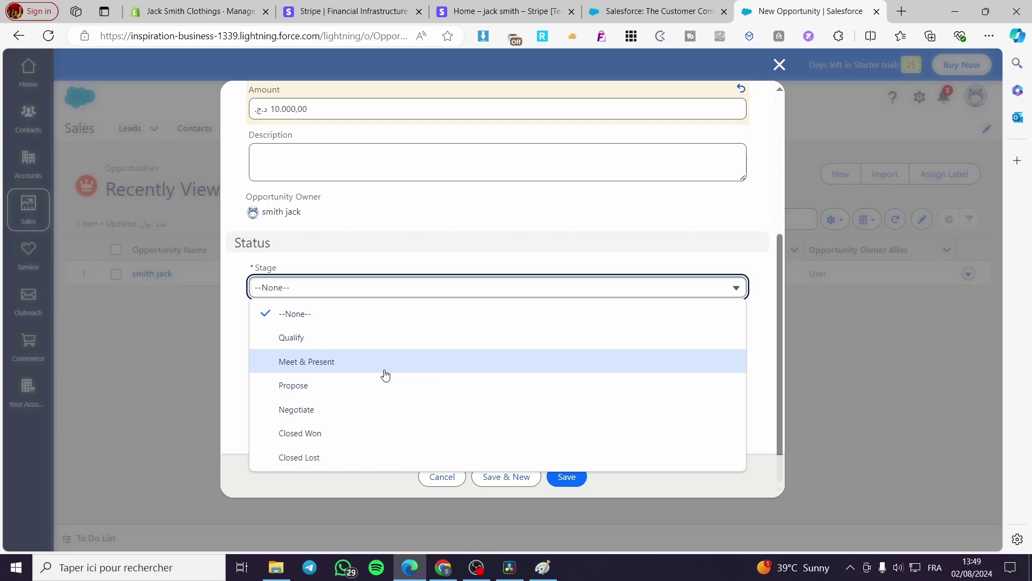
click(371, 411)
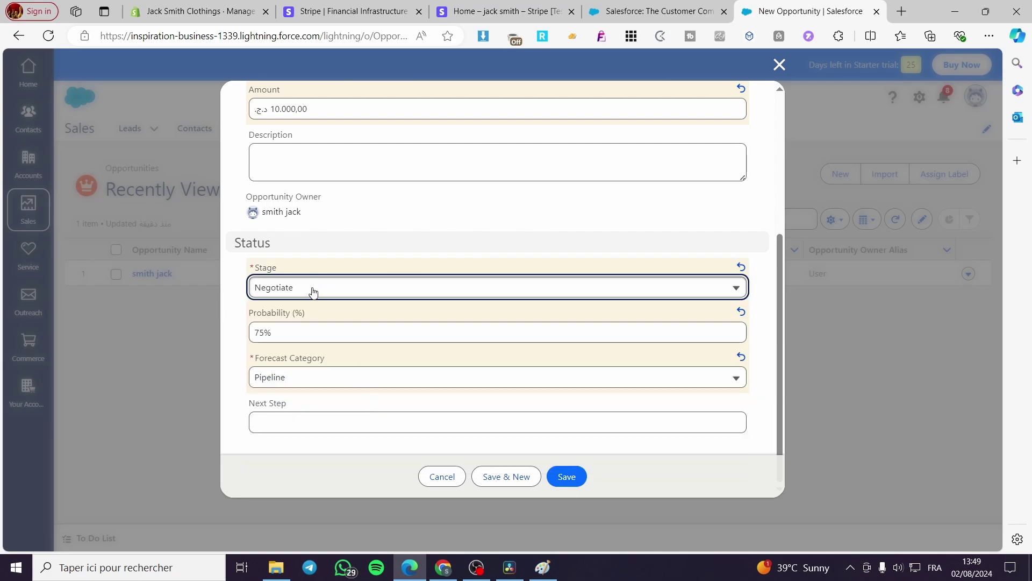
Set the opportunity's forecast category to Engagé and its next step to "Sign a deal", and save the opportunity.
click(401, 334)
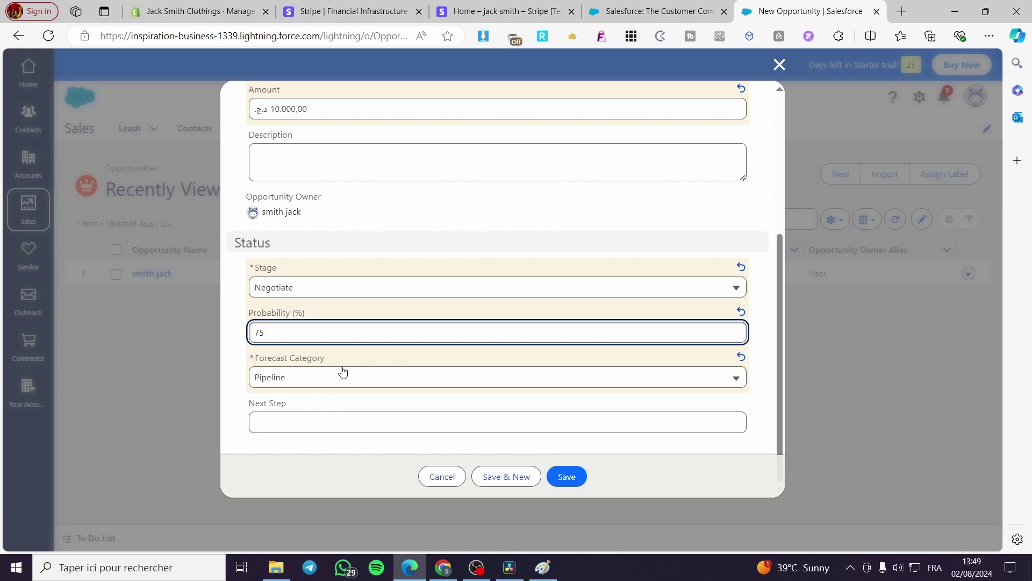
click(297, 385)
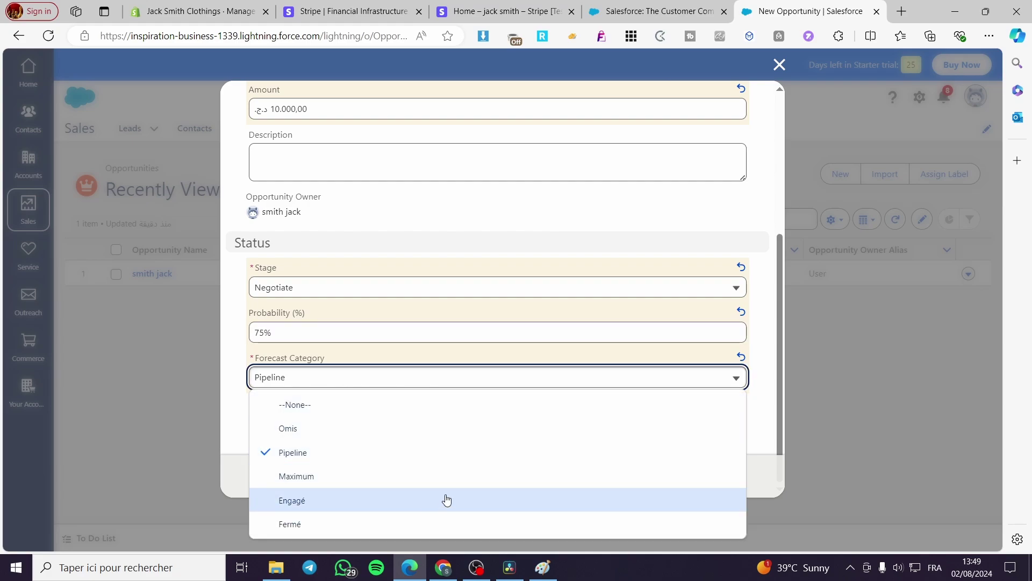
click(334, 500)
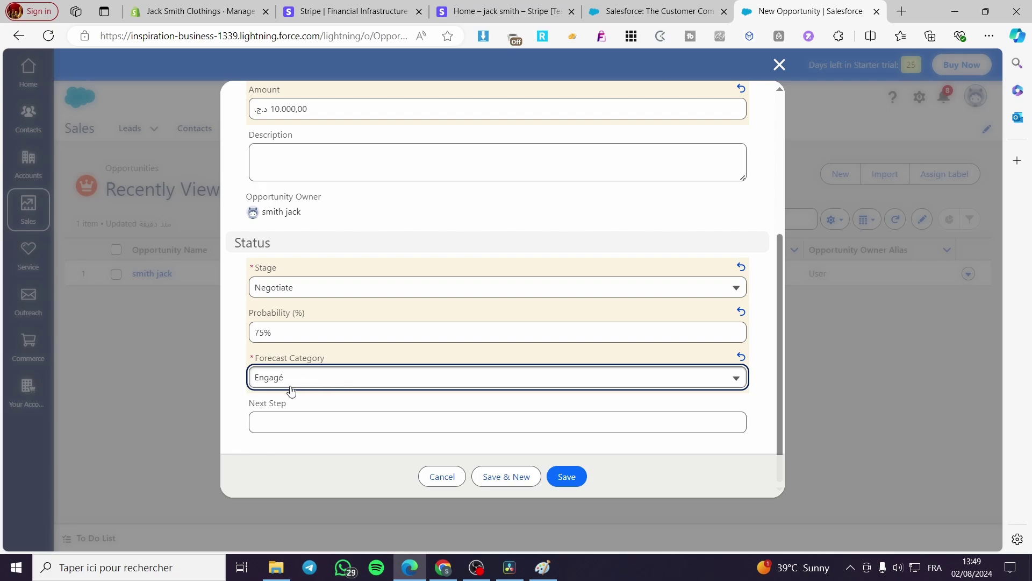
click(302, 422)
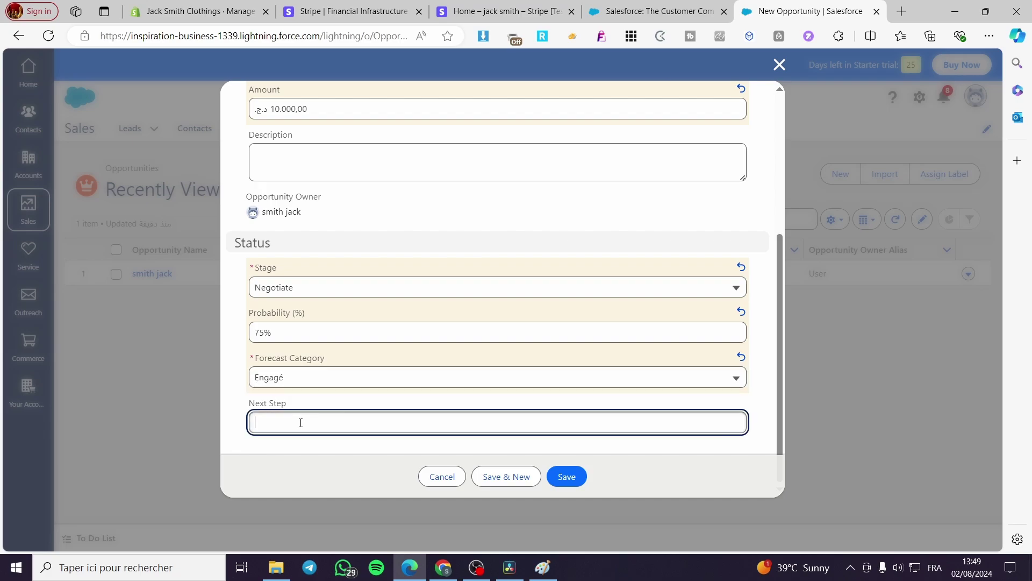
text(S)
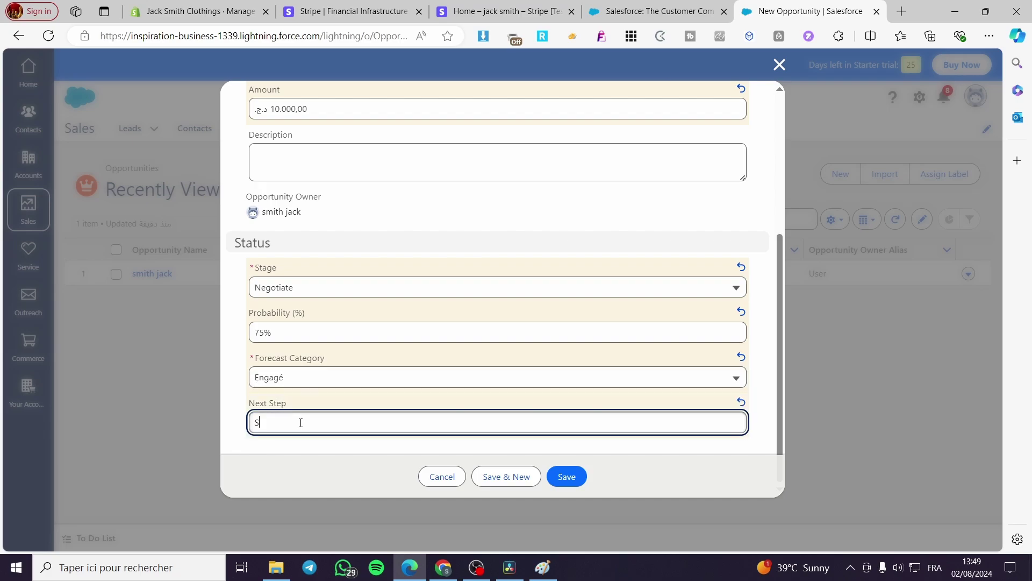
text(ign a deal)
click(567, 477)
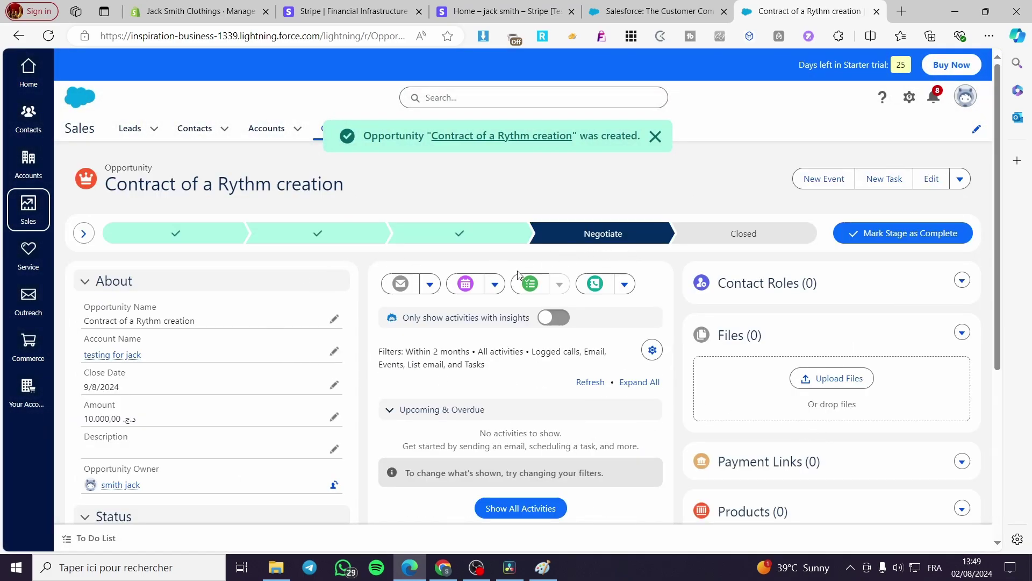
click(655, 136)
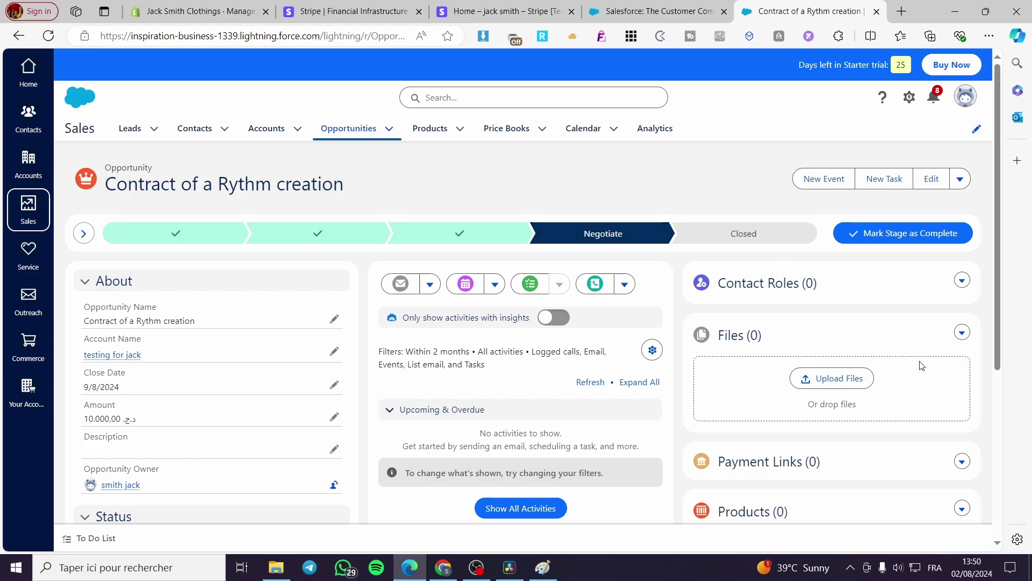
Add the first listed contact to the opportunity's contact roles, leaving the role and primary contact blank.
scroll(811, 347, down, 4)
scroll(807, 396, up, 3)
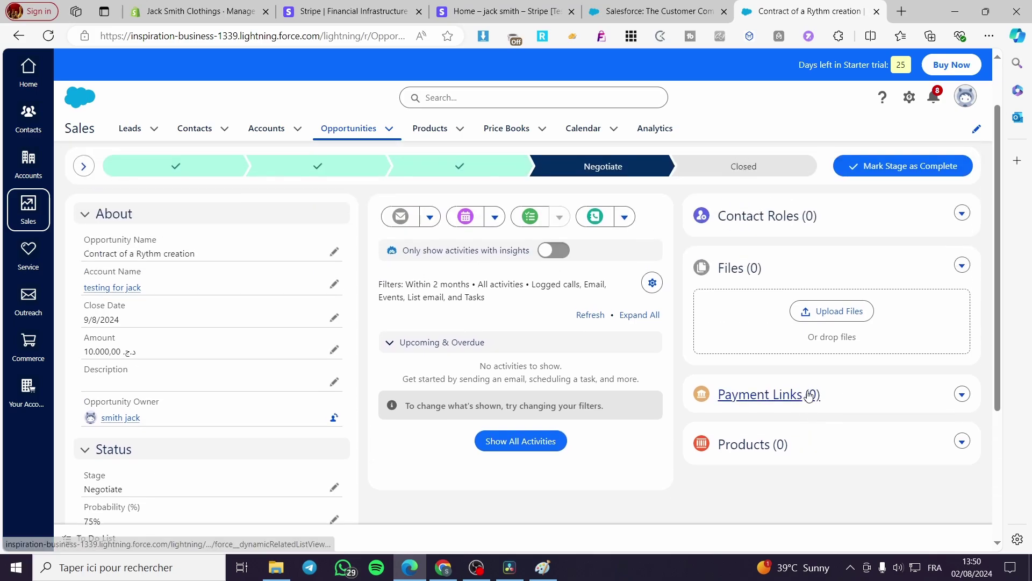
click(962, 213)
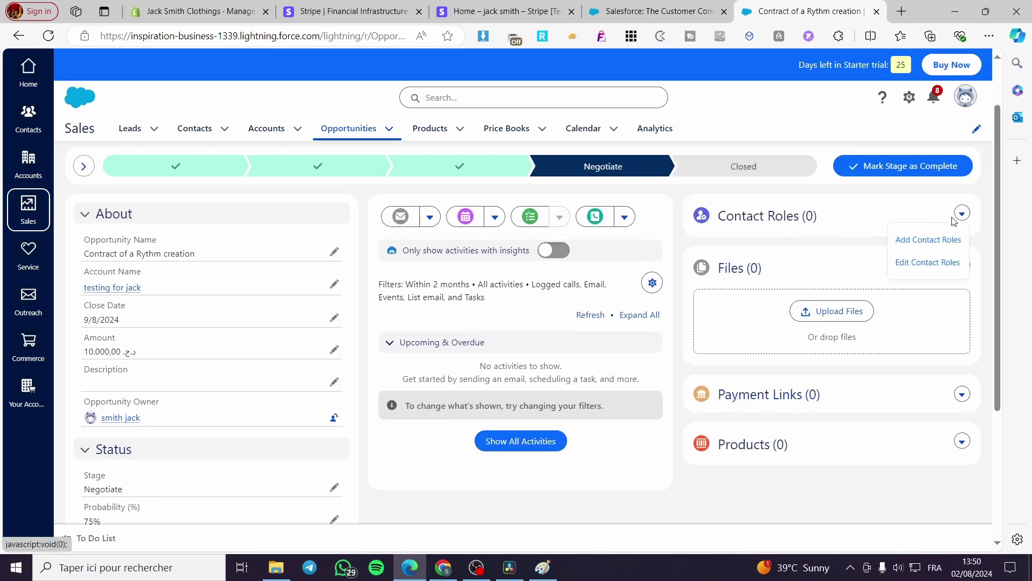
click(924, 243)
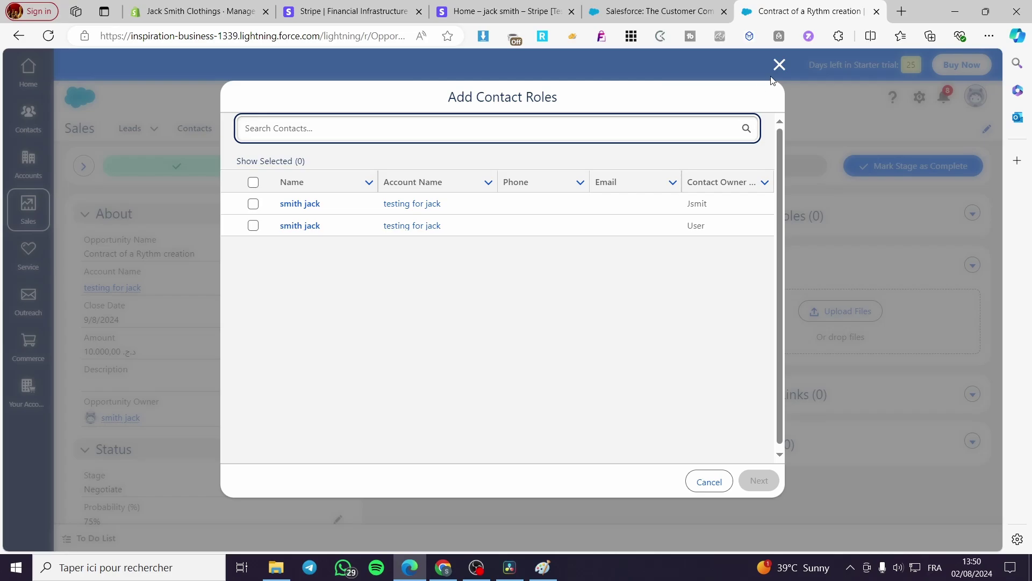
click(253, 204)
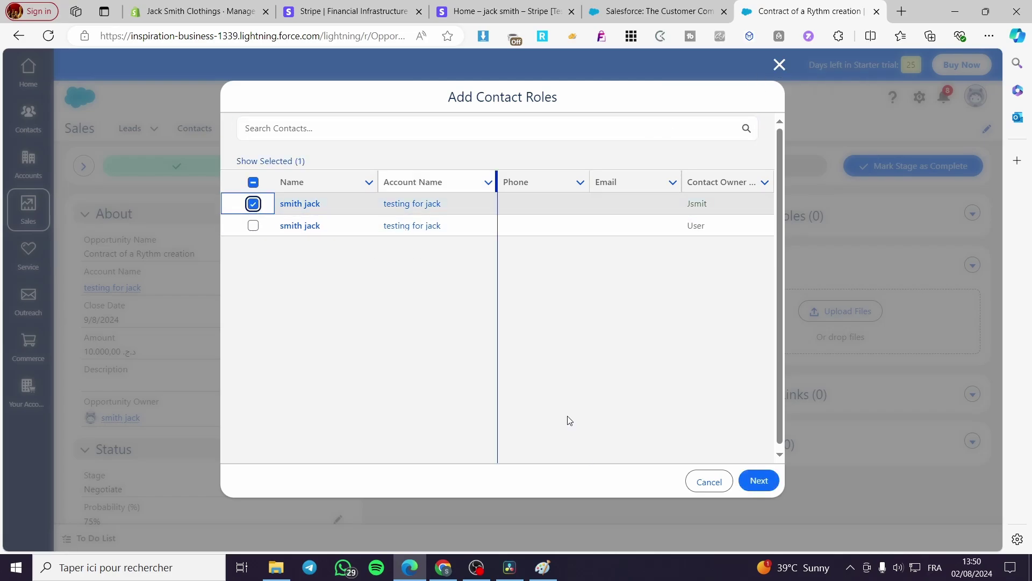
click(761, 481)
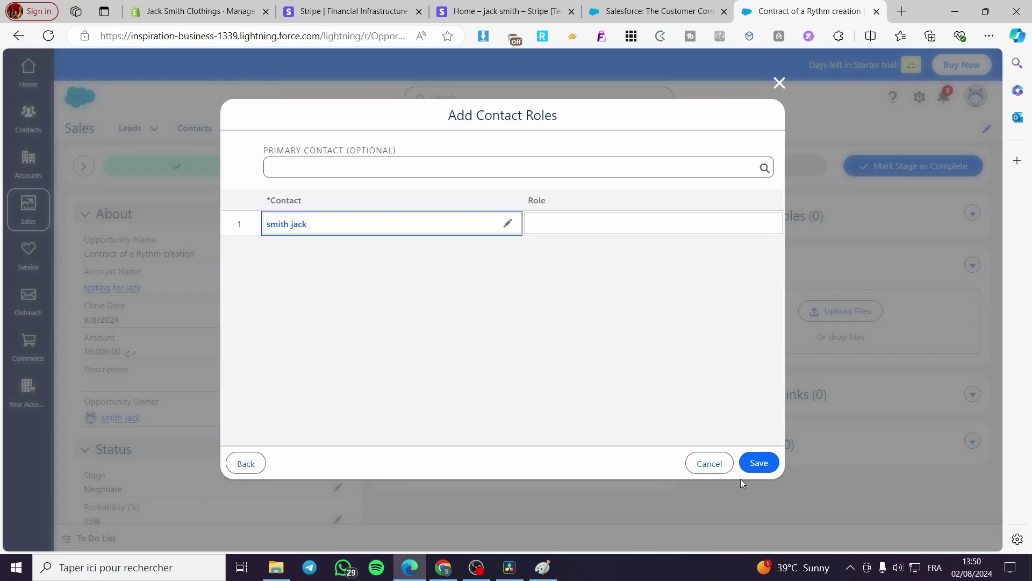
click(751, 467)
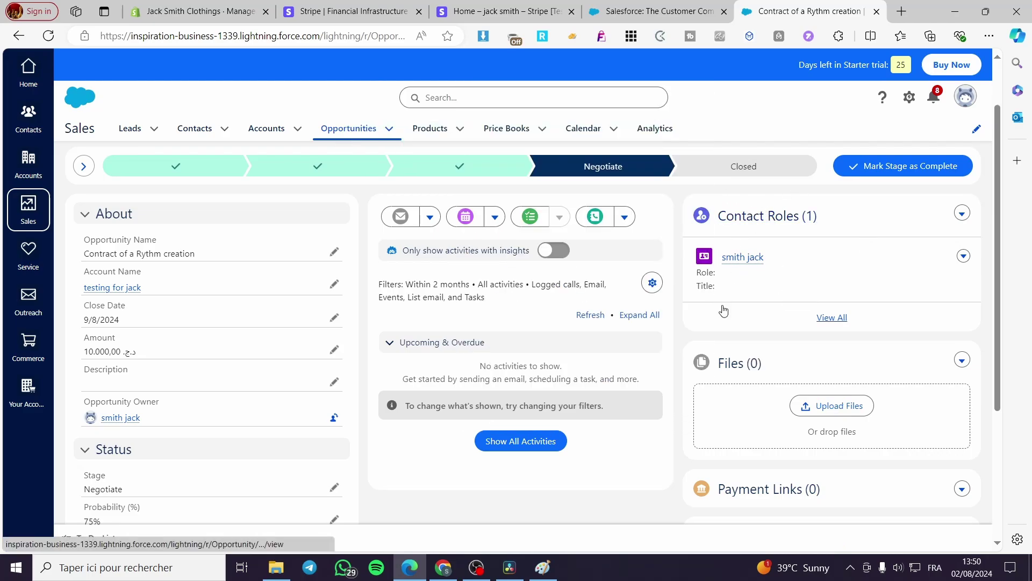
Add the product with code 1 from the Standard Price Book to the opportunity with a quantity of 1 and save.
scroll(780, 395, down, 2)
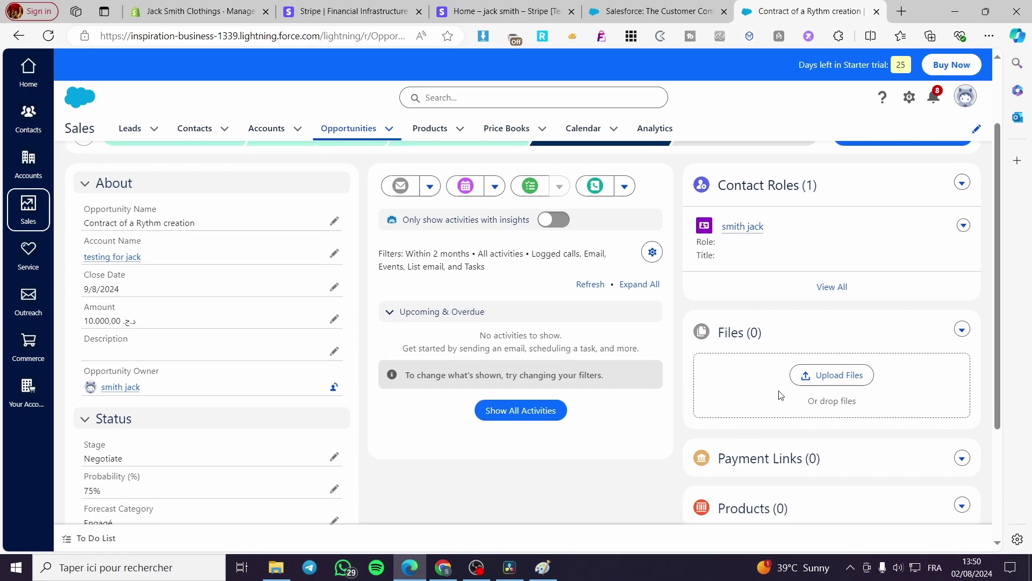
scroll(781, 395, down, 1)
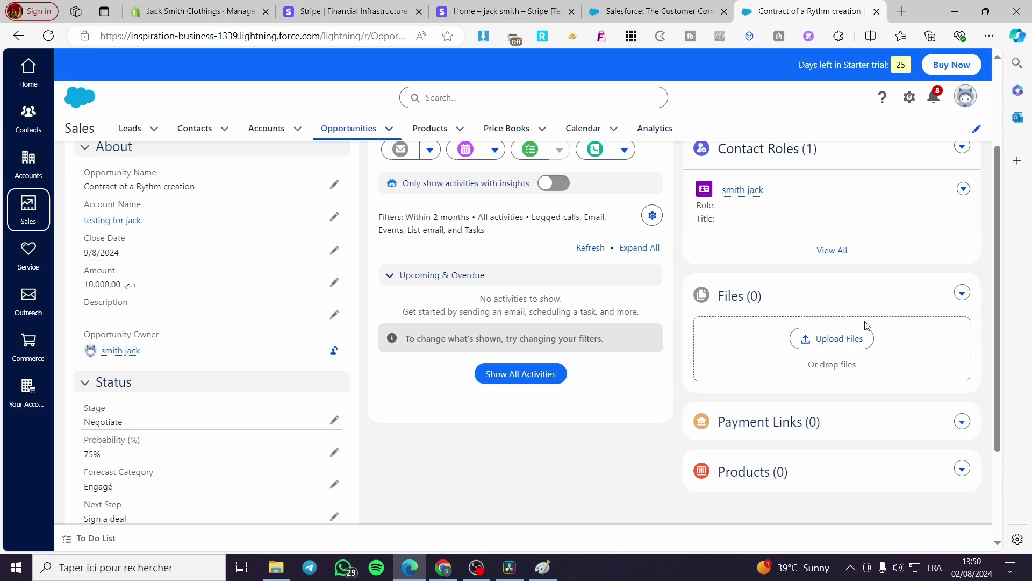
click(962, 468)
scroll(908, 419, down, 3)
click(962, 335)
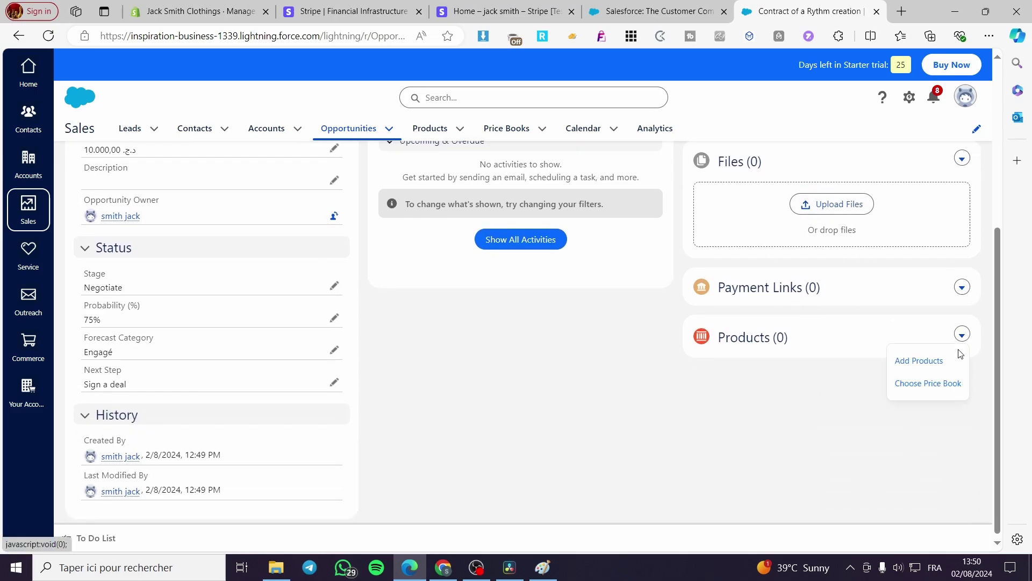
click(947, 359)
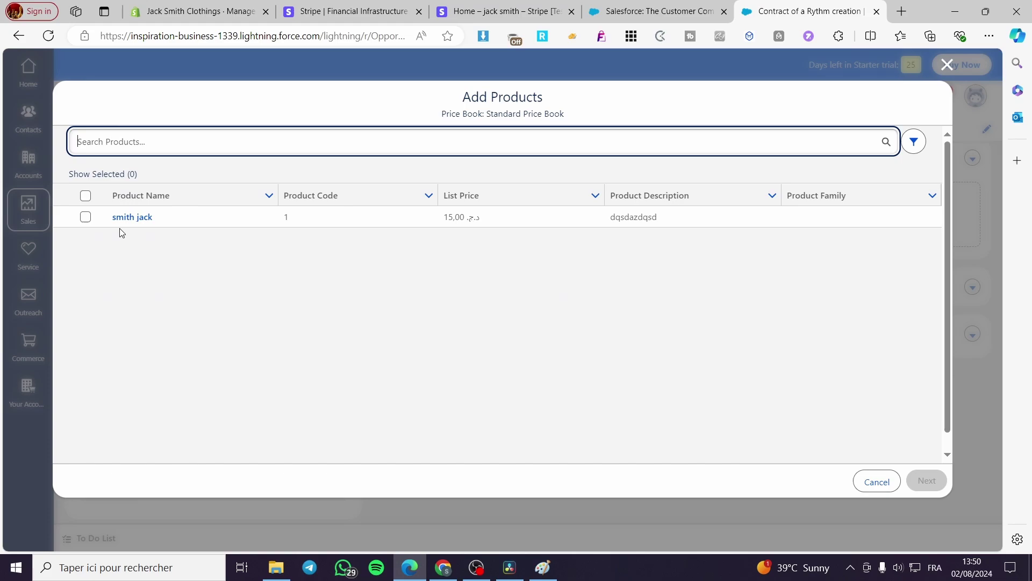
click(86, 217)
click(926, 480)
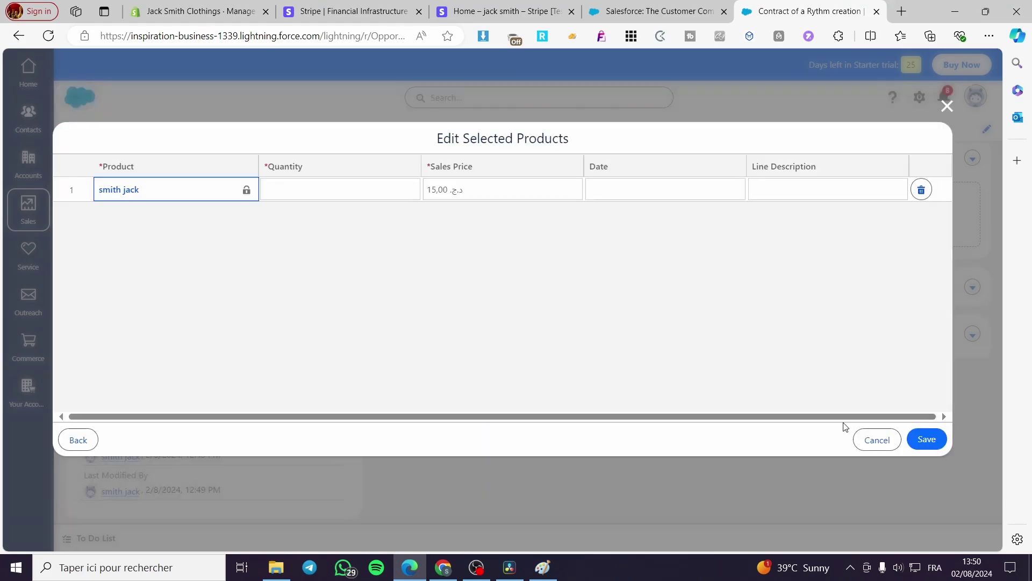
click(927, 438)
click(326, 187)
text(1)
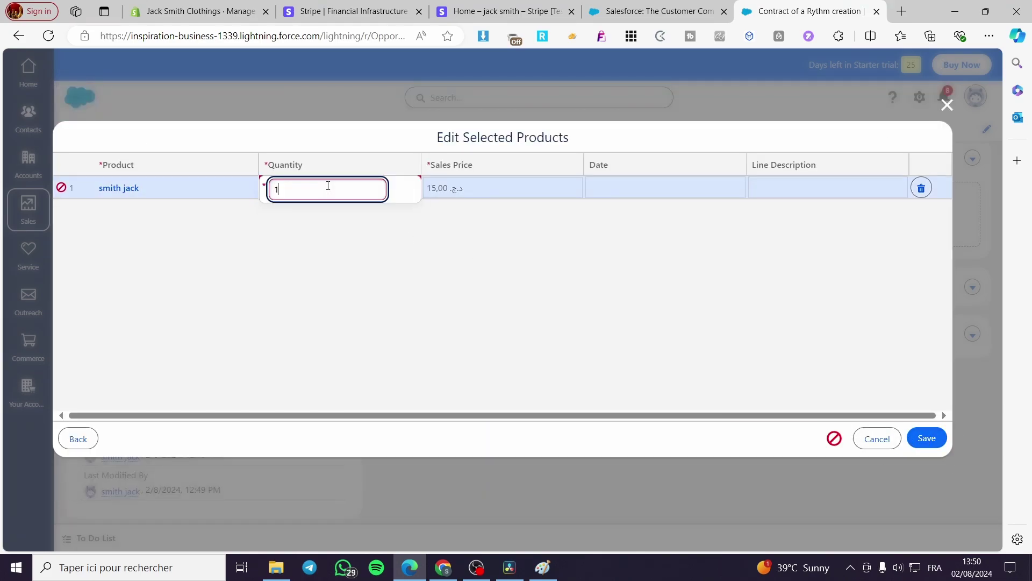
click(916, 436)
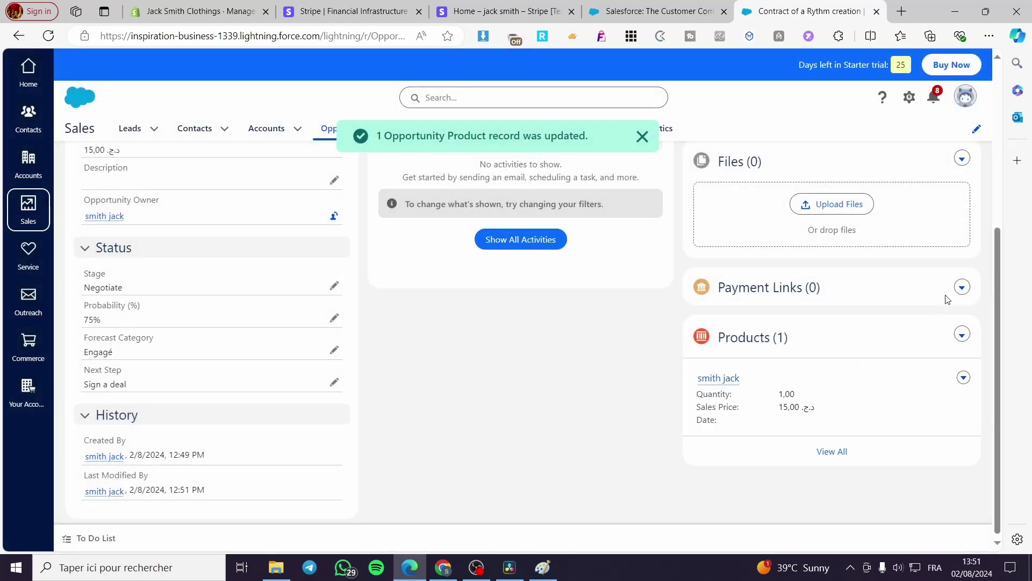
Review the form for creating a payment link on the opportunity and close it without creating one.
click(962, 287)
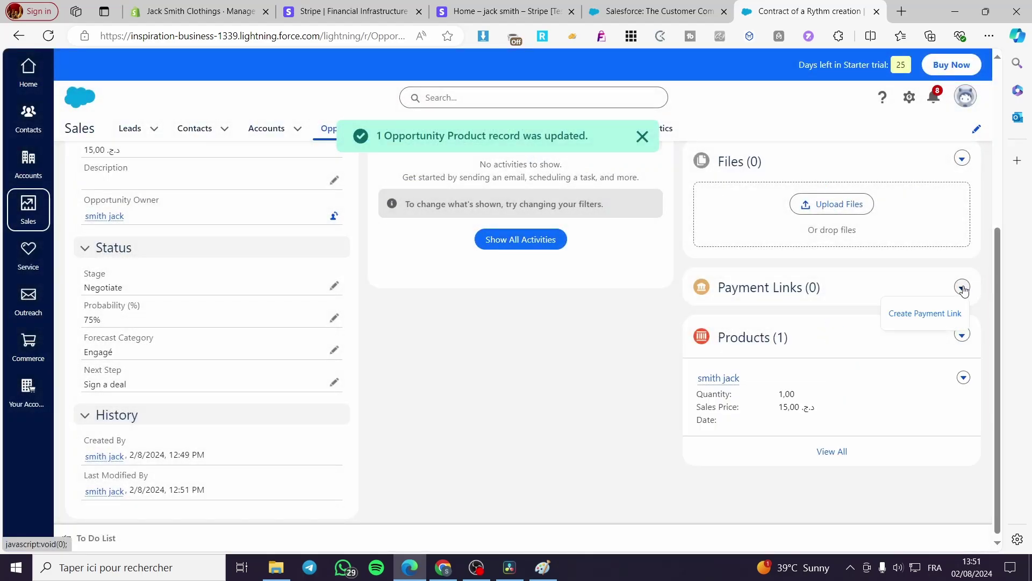
click(938, 310)
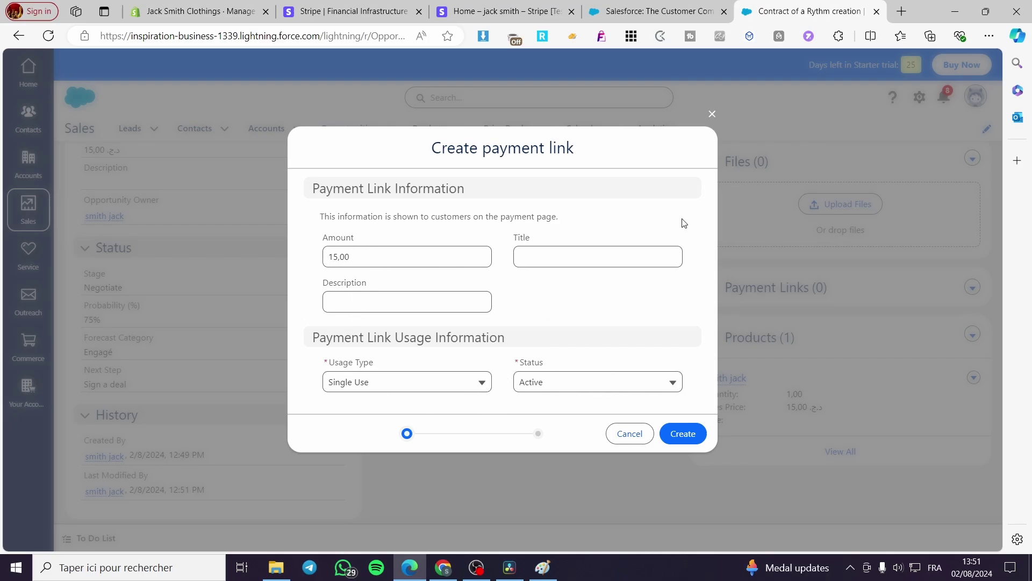
click(713, 113)
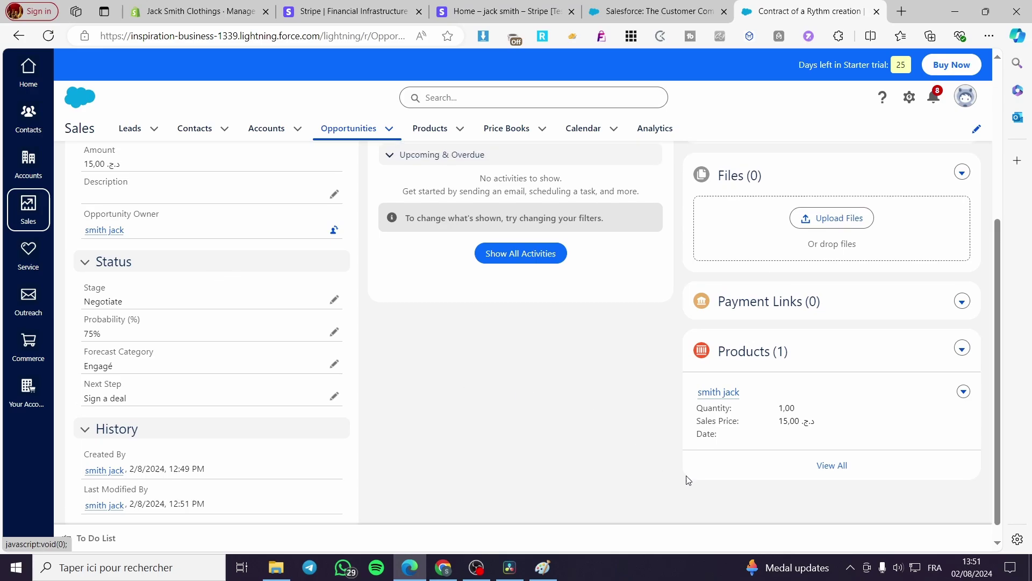
Mark the opportunity's Negotiate stage as complete and close the opportunity as Closed Won.
scroll(659, 473, up, 5)
scroll(168, 471, down, 3)
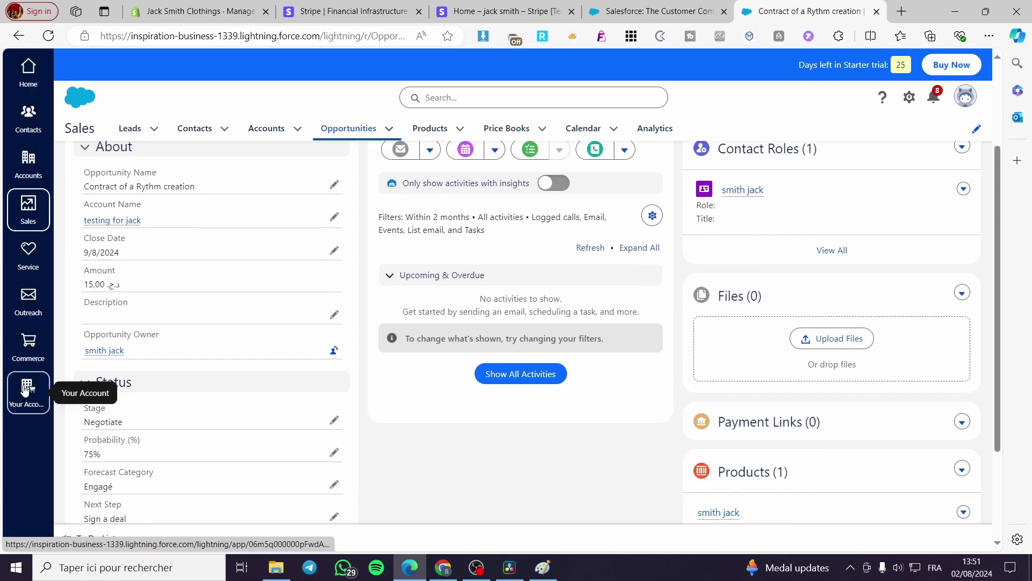
scroll(747, 403, up, 3)
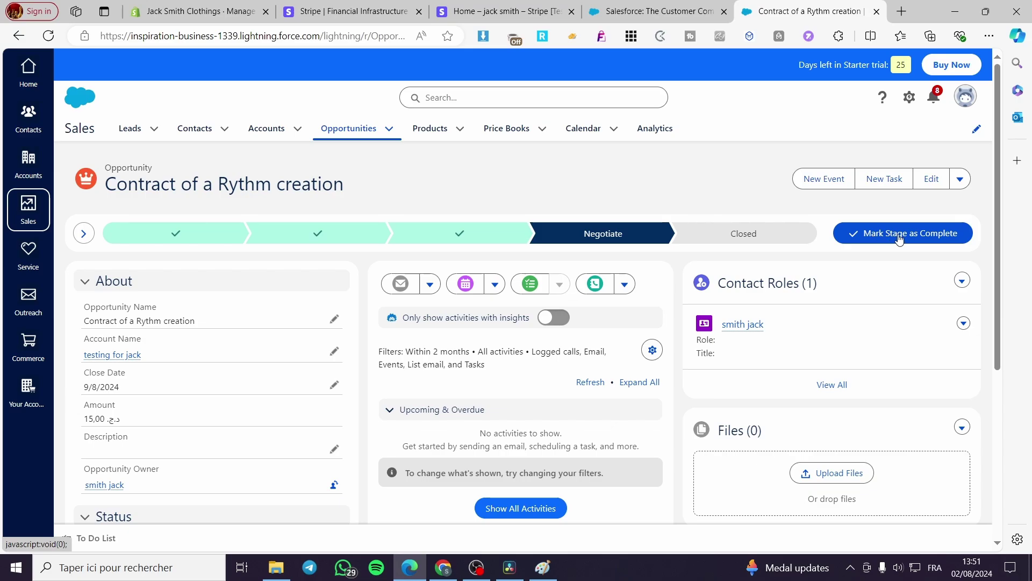
click(873, 239)
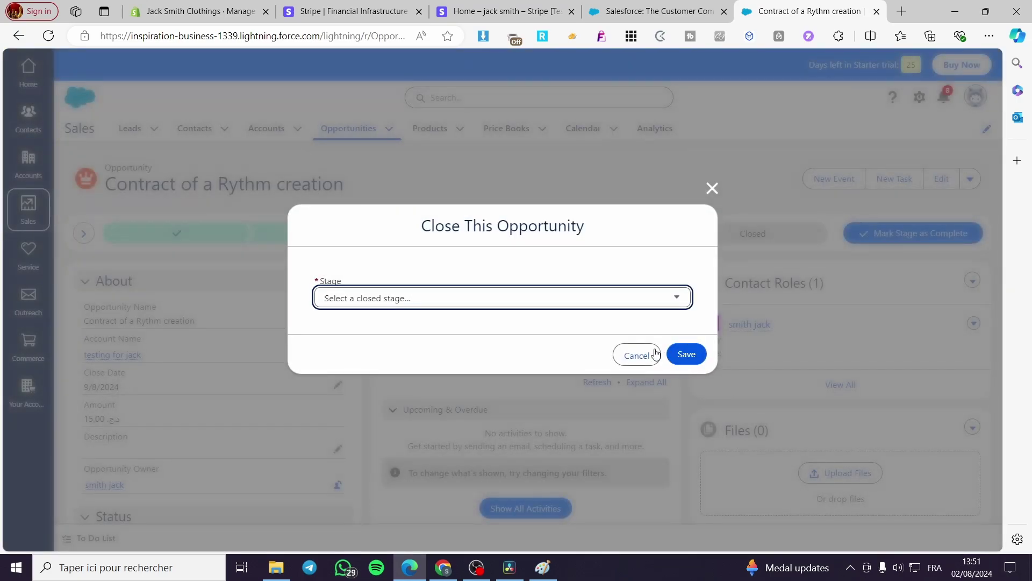
click(525, 303)
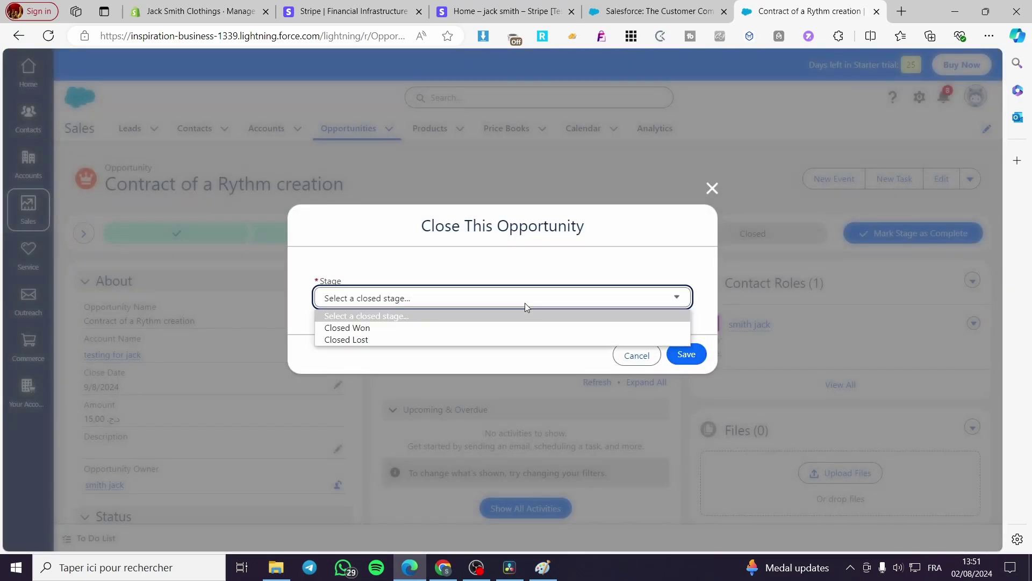
click(395, 328)
click(685, 354)
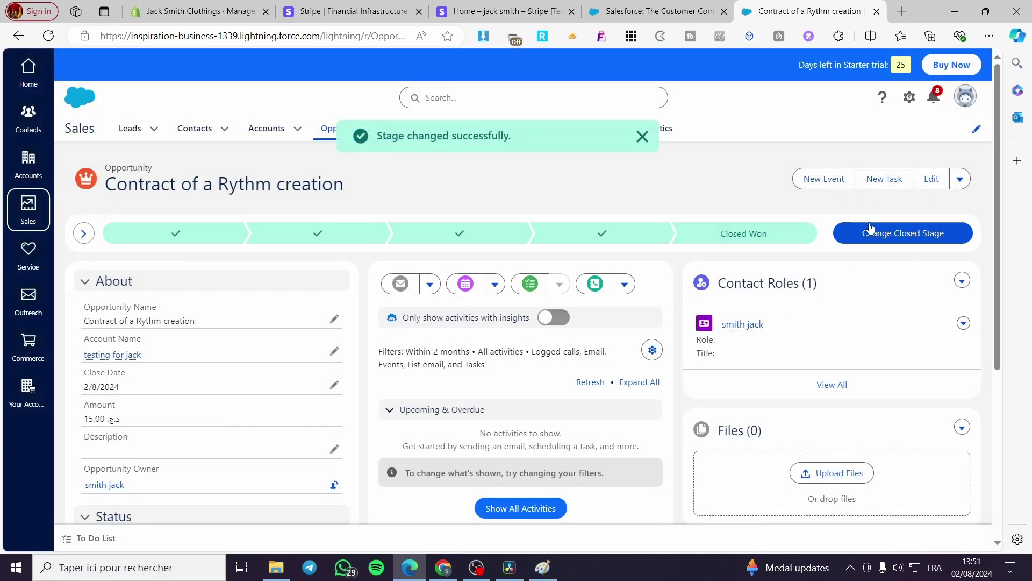
Switch to Paint and examine the Terminal button in the reference screenshot of a Closed Won opportunity.
click(556, 566)
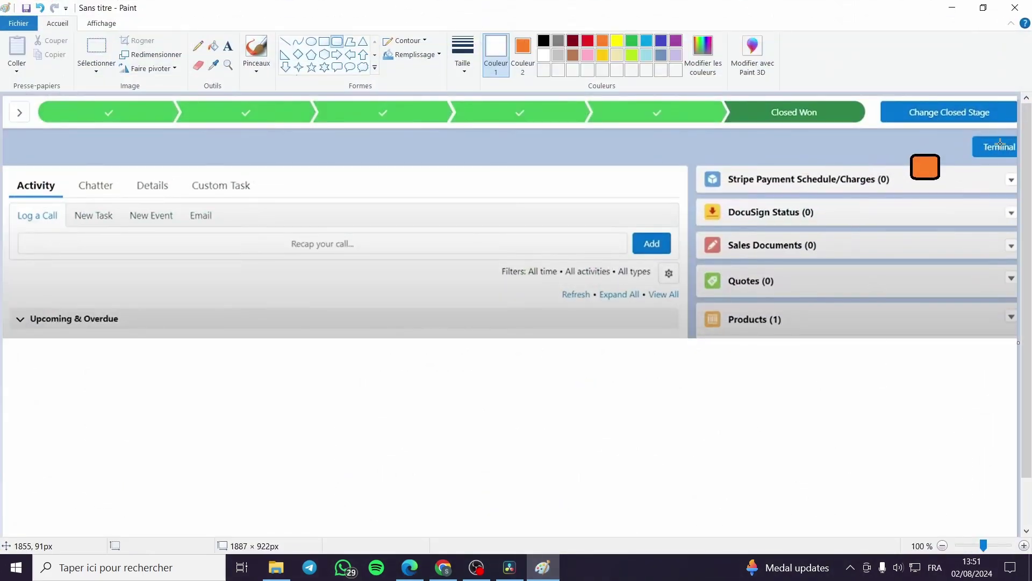
mouse_move(1010, 136)
mouse_down()
mouse_move(971, 155)
mouse_move(1004, 129)
mouse_up()
key(Delete)
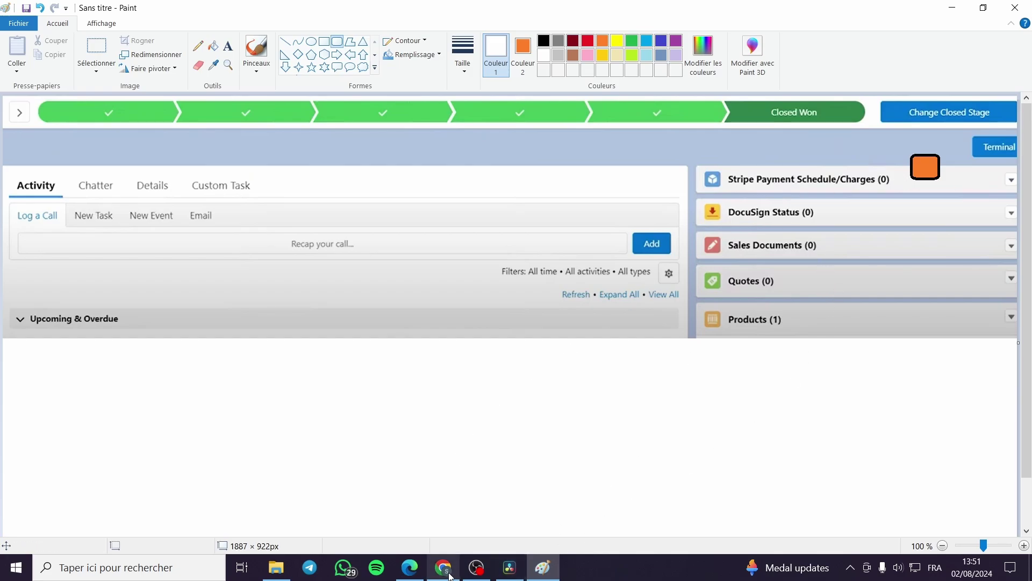
Switch to the Stripe test dashboard in the browser and start creating a new subscription.
click(410, 568)
click(481, 7)
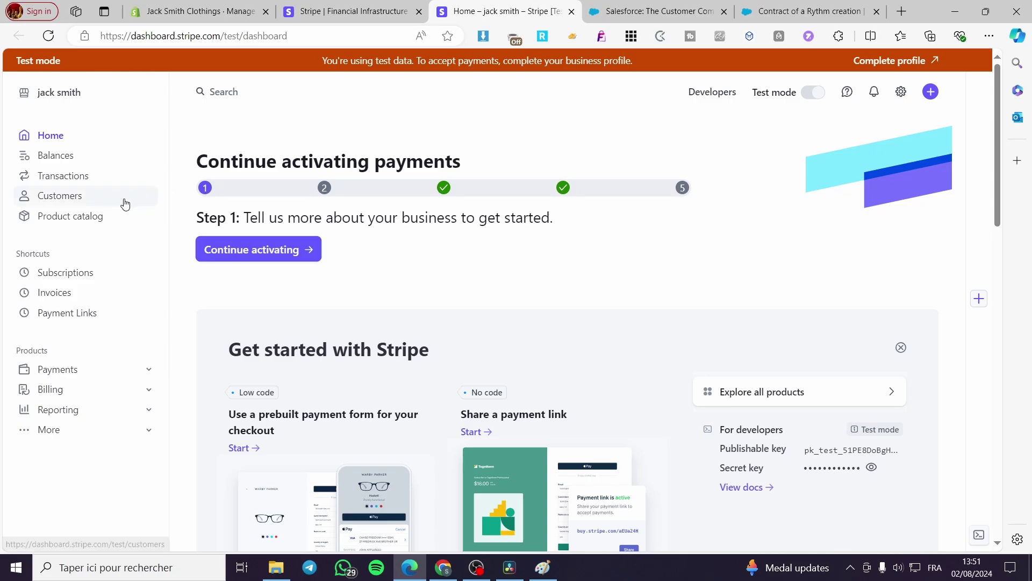
click(930, 92)
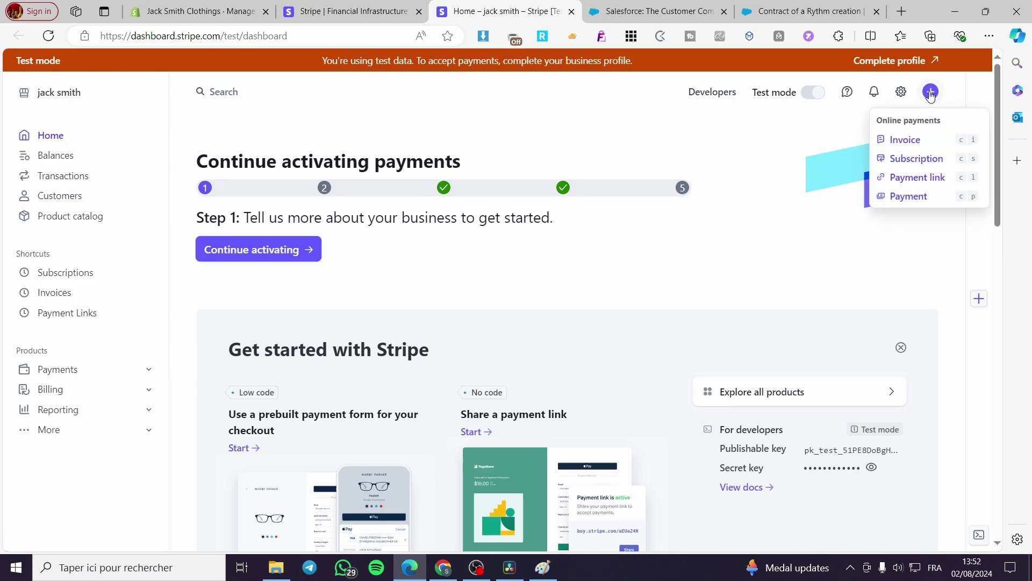
click(928, 164)
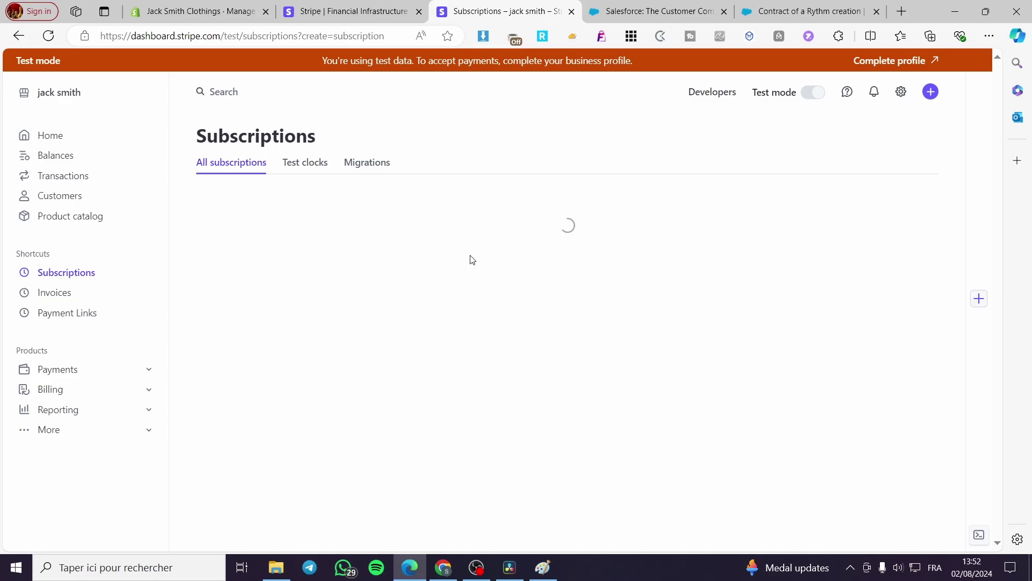
Return to the "Contract of a Rythm creation" opportunity in Salesforce and close the extra Salesforce homepage tab.
click(645, 10)
click(742, 10)
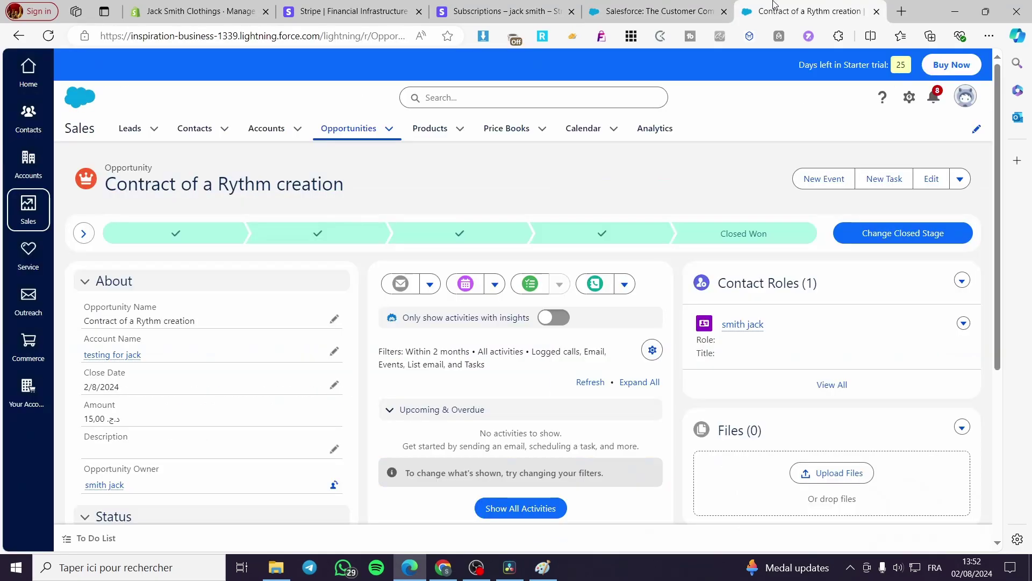
click(724, 11)
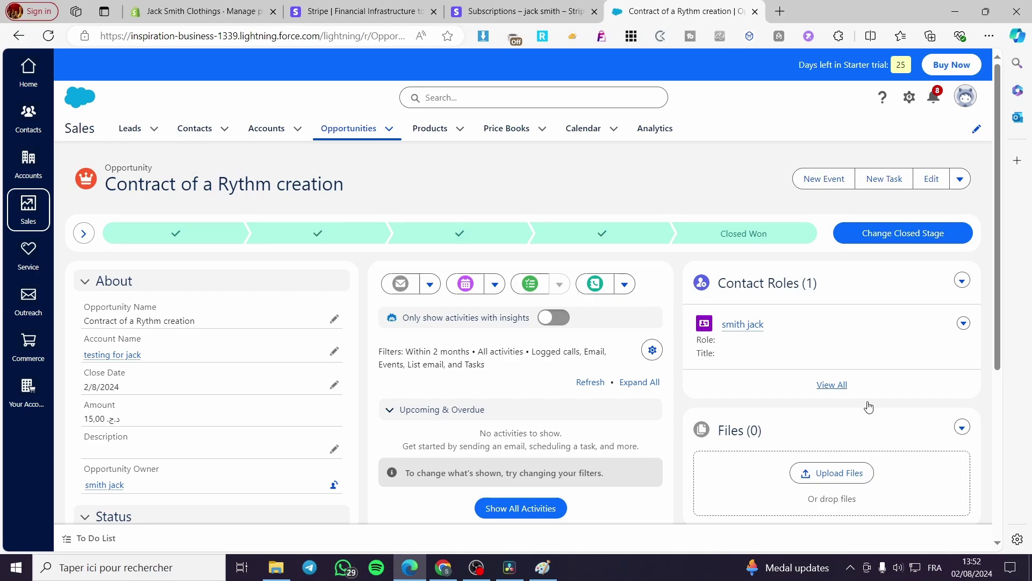
Switch to the Stripe subscription form and add a new customer with only the customer's name filled in.
scroll(869, 412, down, 3)
scroll(869, 413, down, 2)
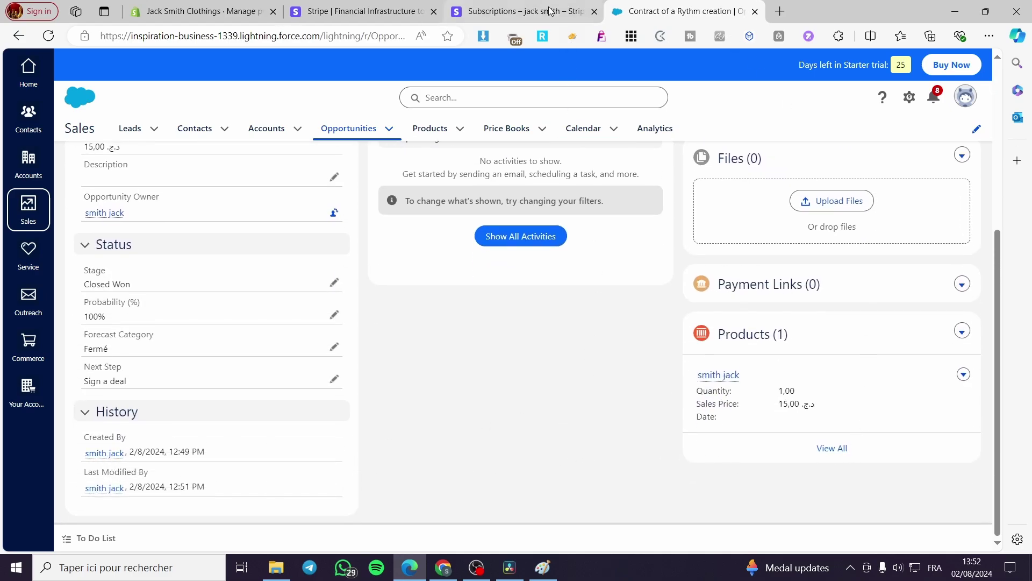
click(517, 11)
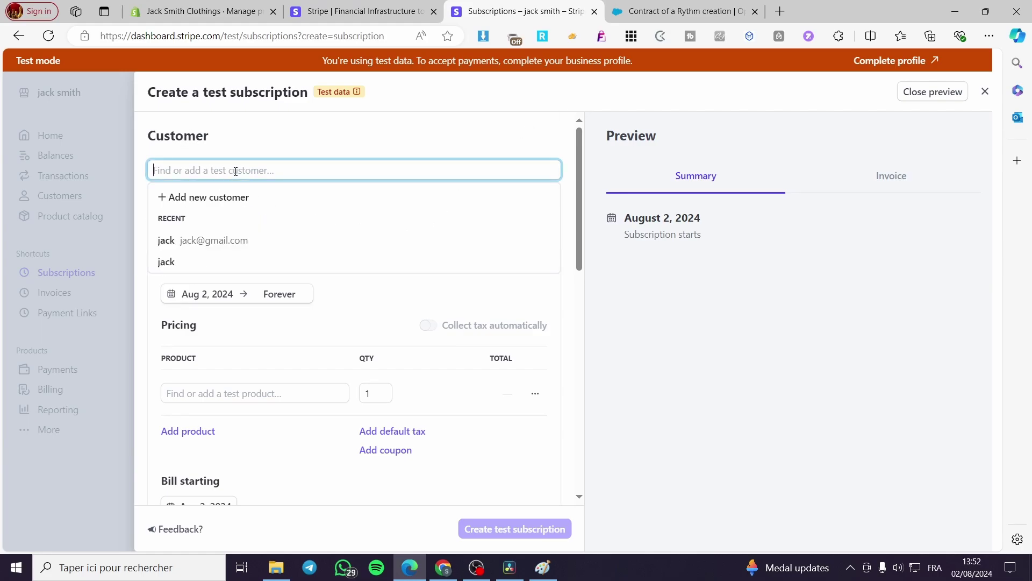
text(jacks)
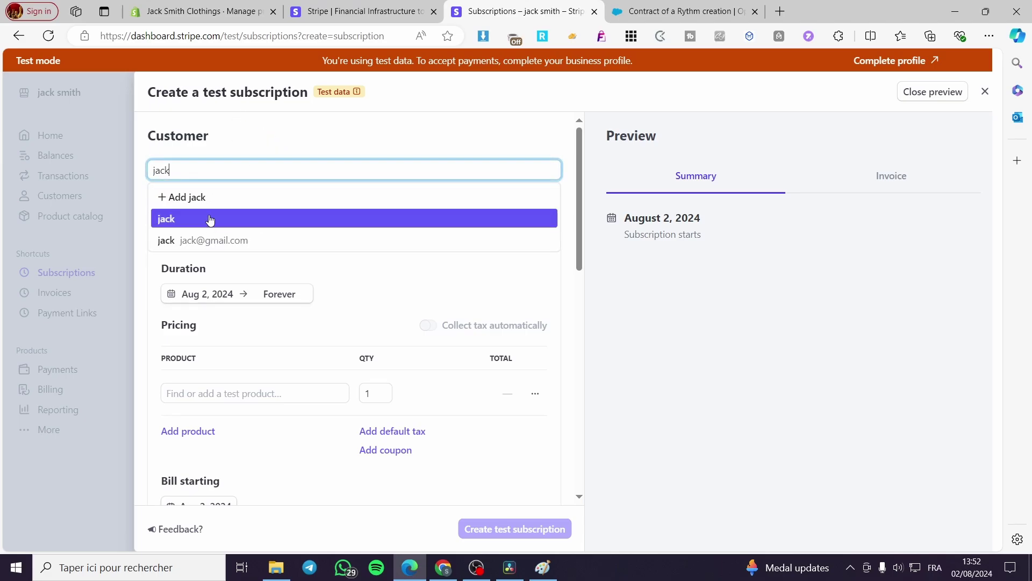
click(210, 199)
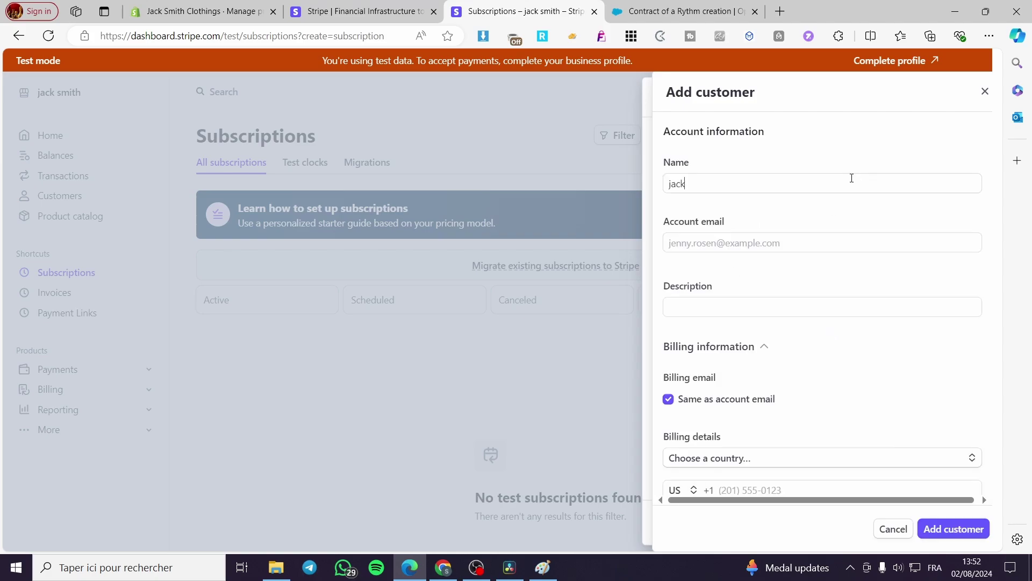
scroll(783, 262, down, 2)
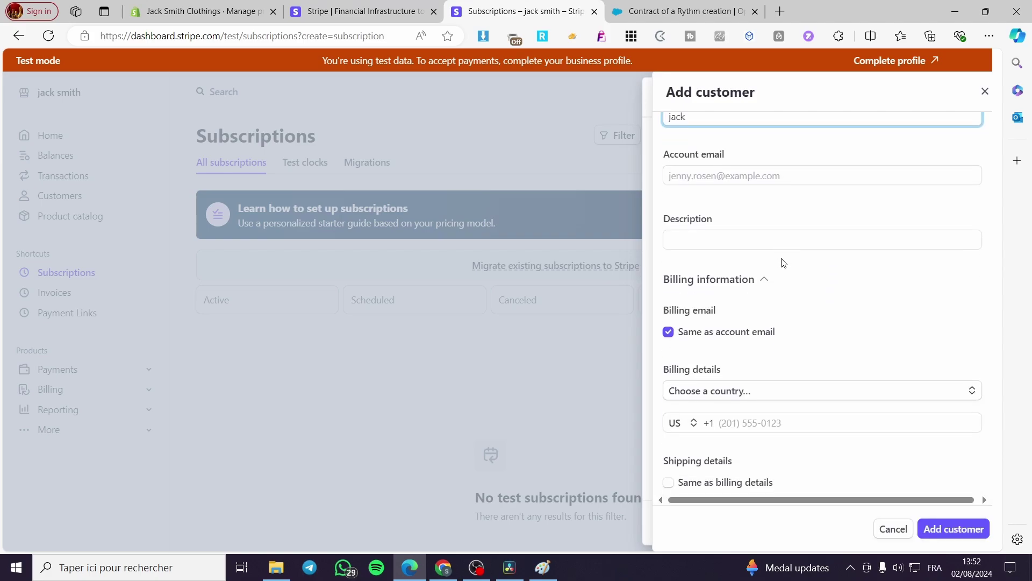
scroll(783, 243, down, 2)
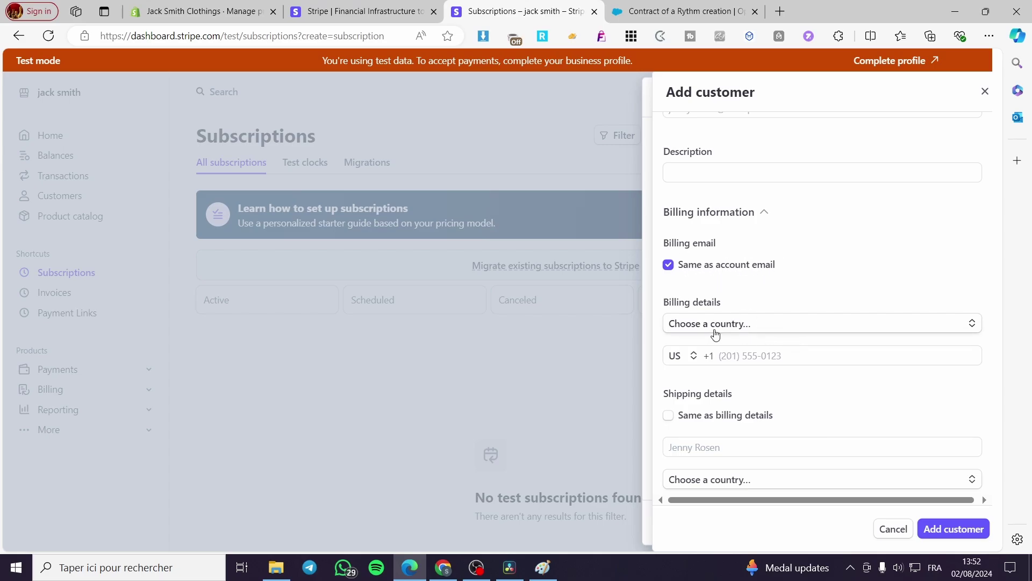
scroll(815, 334, down, 5)
scroll(775, 284, down, 4)
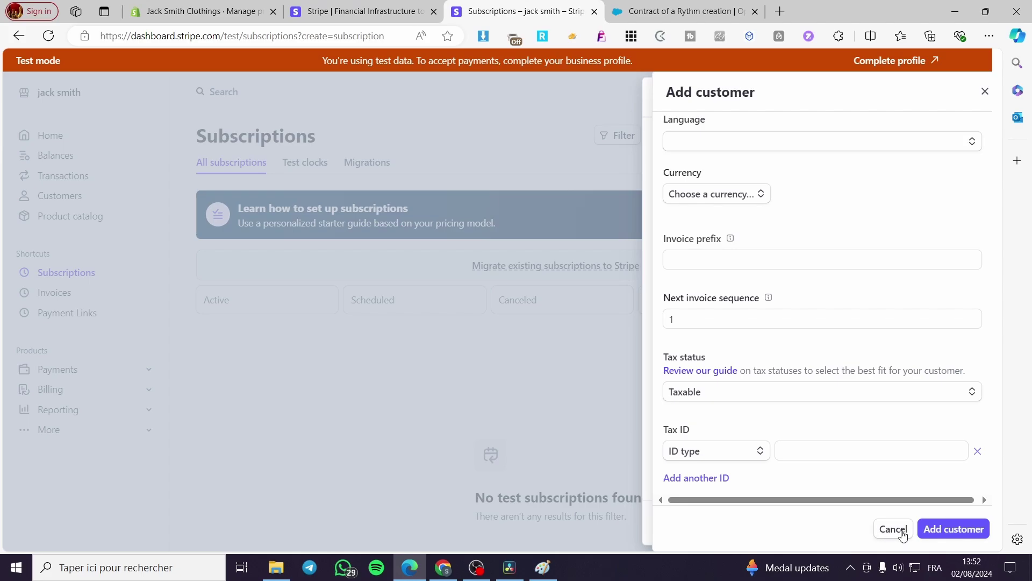
click(947, 529)
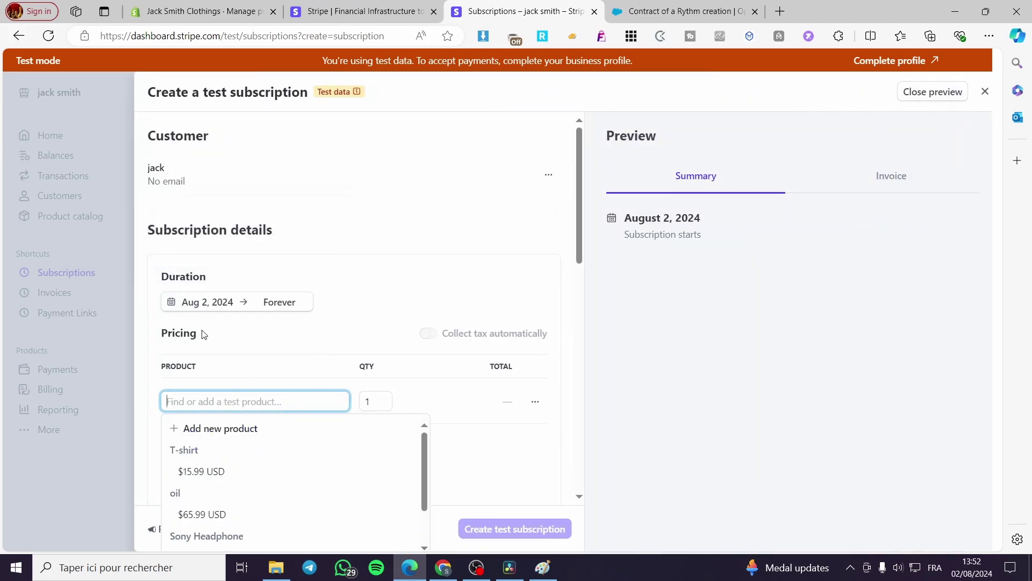
Set the test subscription's start date to August 10, 2024 with the duration left at Forever.
scroll(201, 334, down, 2)
click(218, 168)
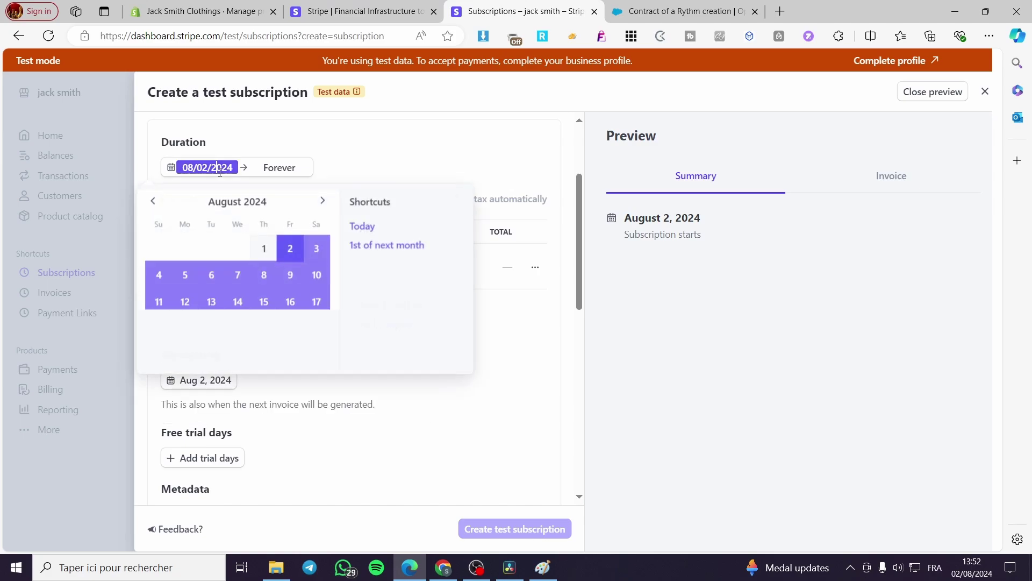
click(316, 276)
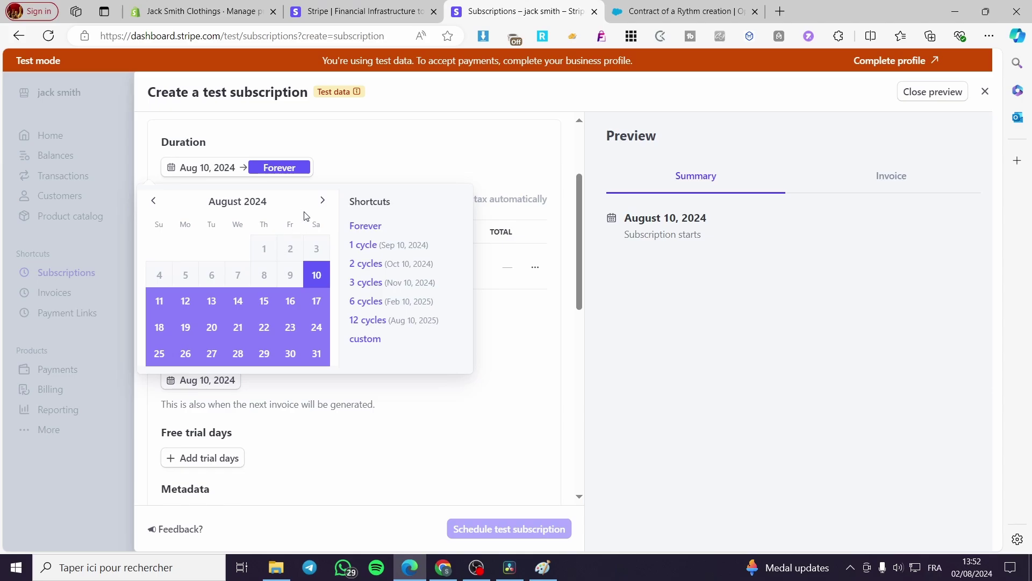
click(362, 160)
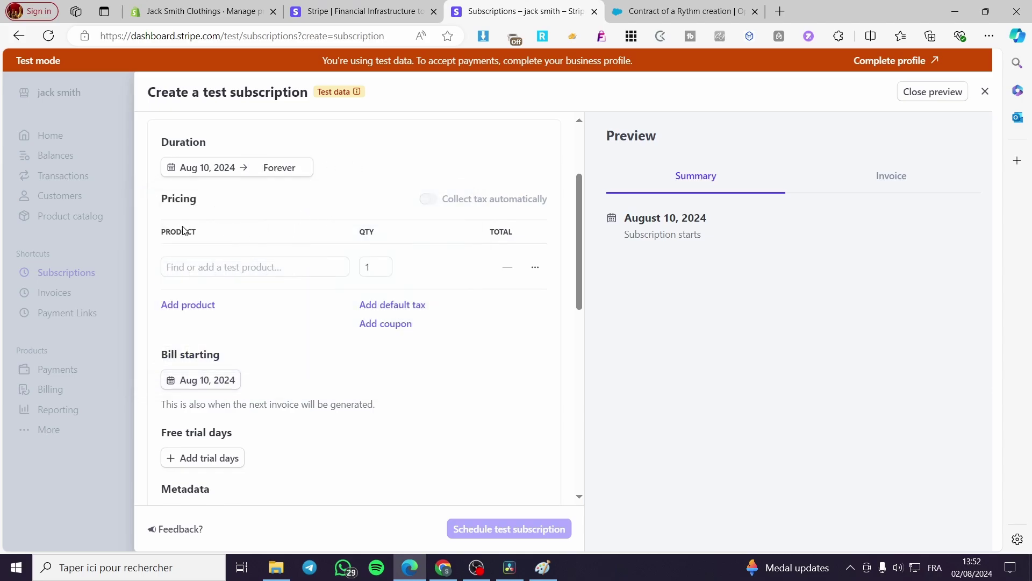
Enter "Music cration Rythm" as the subscription's product and start adding it as a new product.
click(212, 267)
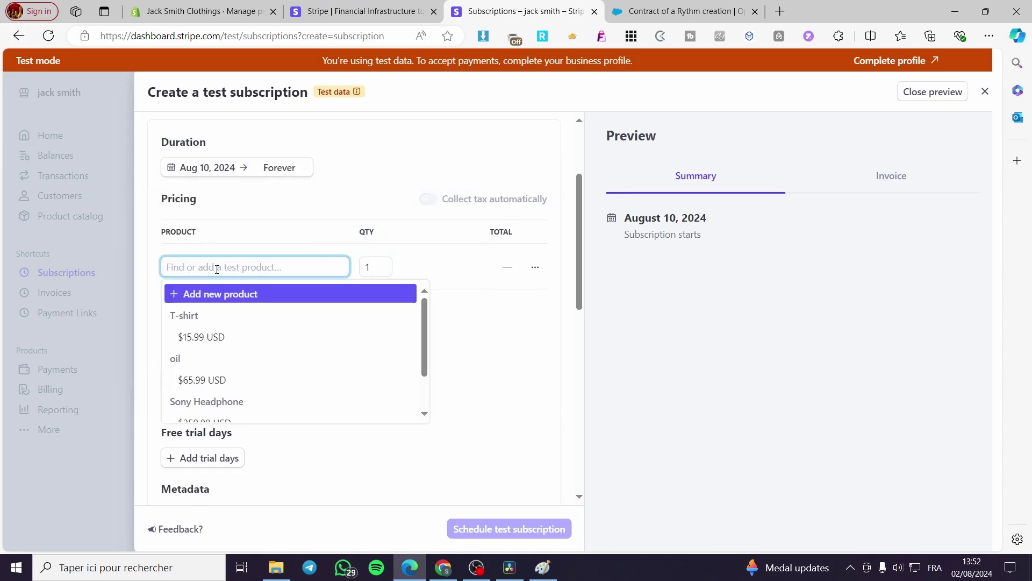
text(1)
key(BackSpace)
text(Music cr)
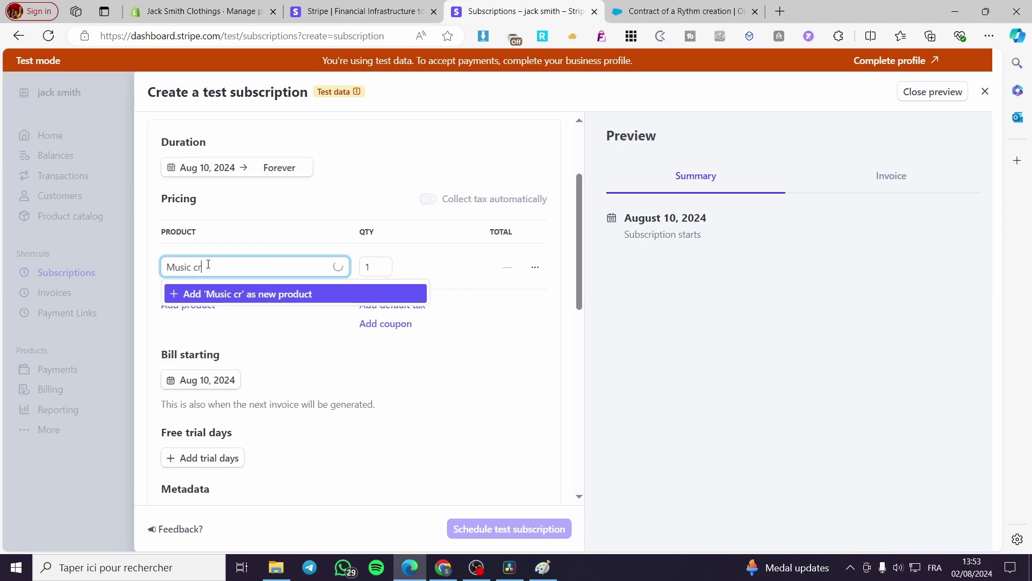
text(ation R)
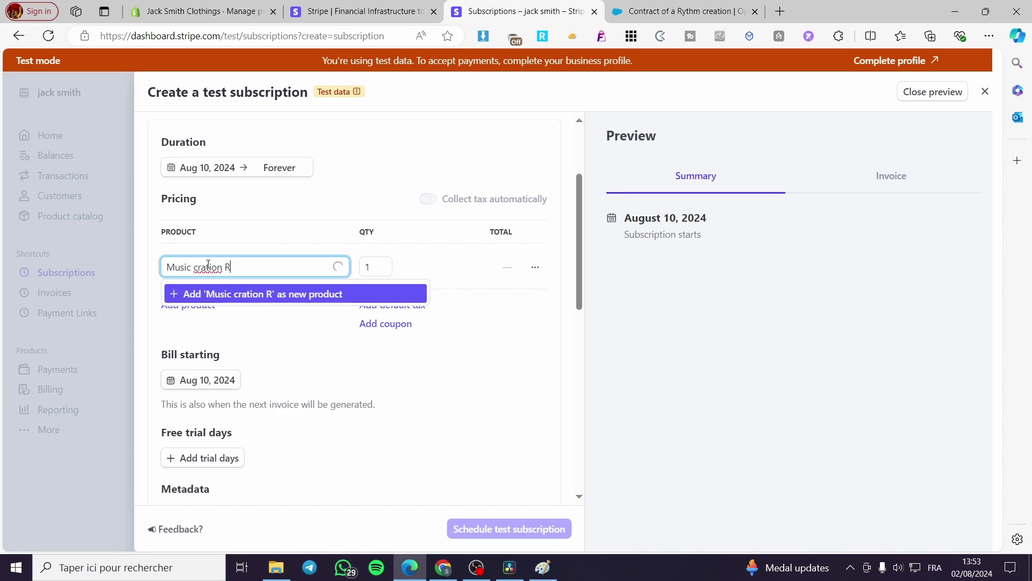
text(yth)
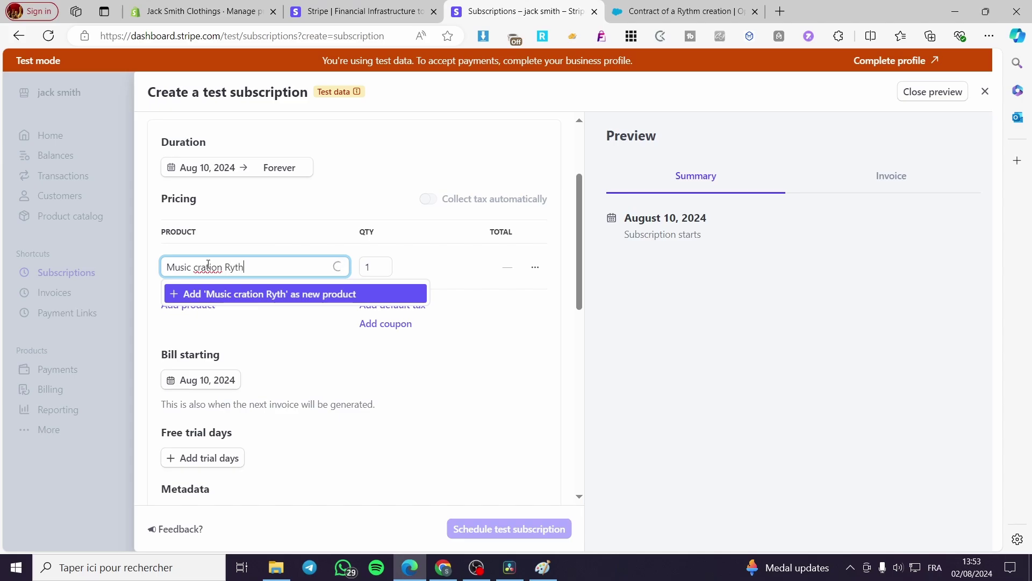
text(m)
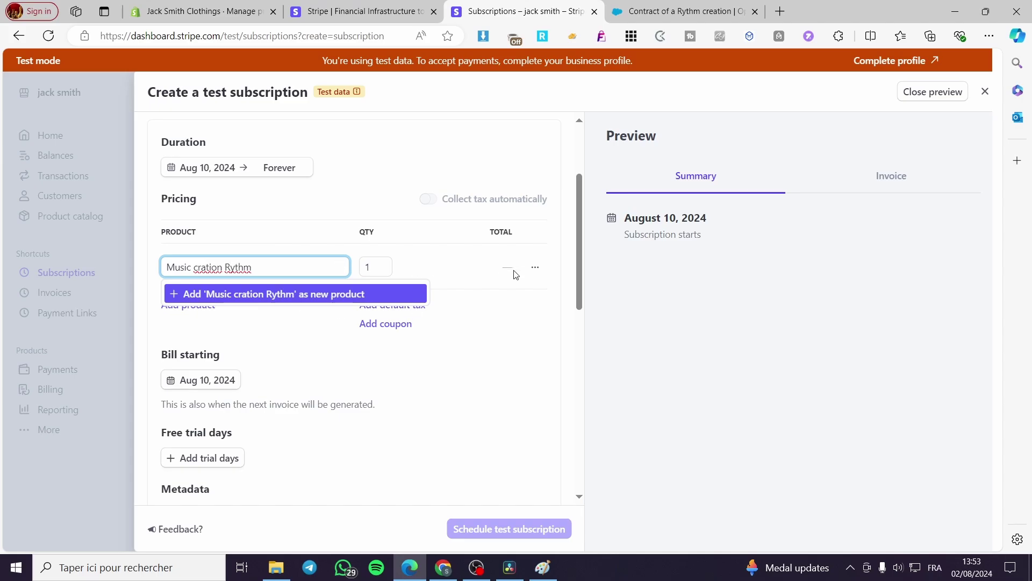
click(474, 313)
click(274, 270)
click(287, 294)
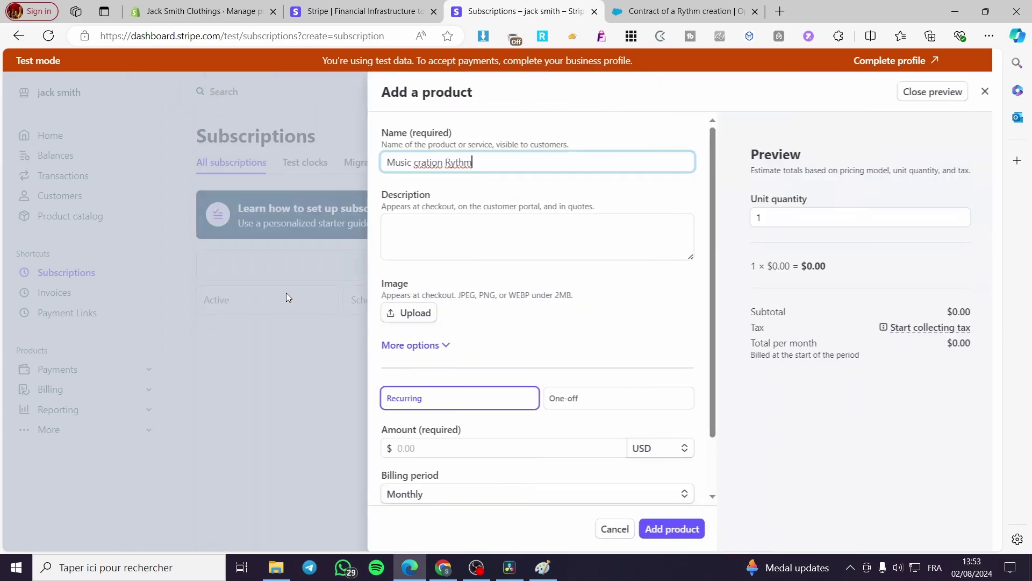
Correct the product name to "Music creation Rythm" and copy the same text into the description.
click(461, 230)
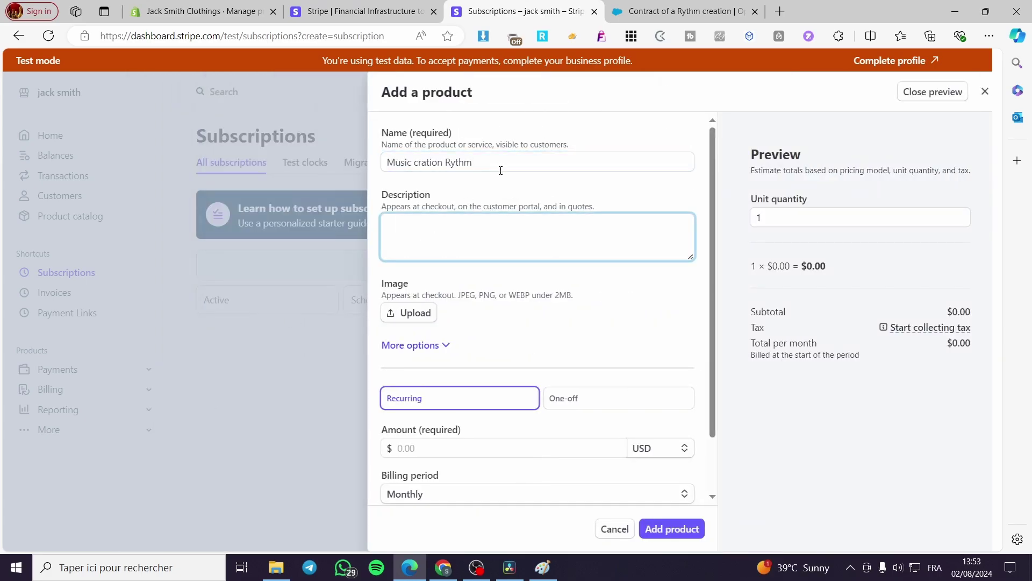
key(shift+Tab)
click(421, 164)
text(e)
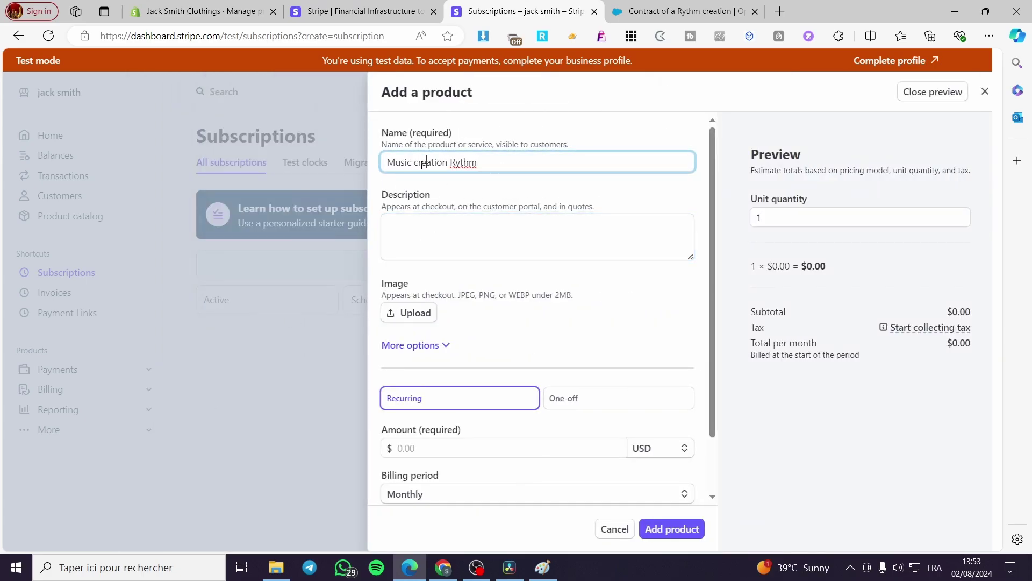
key(ctrl+a)
key(ctrl+c)
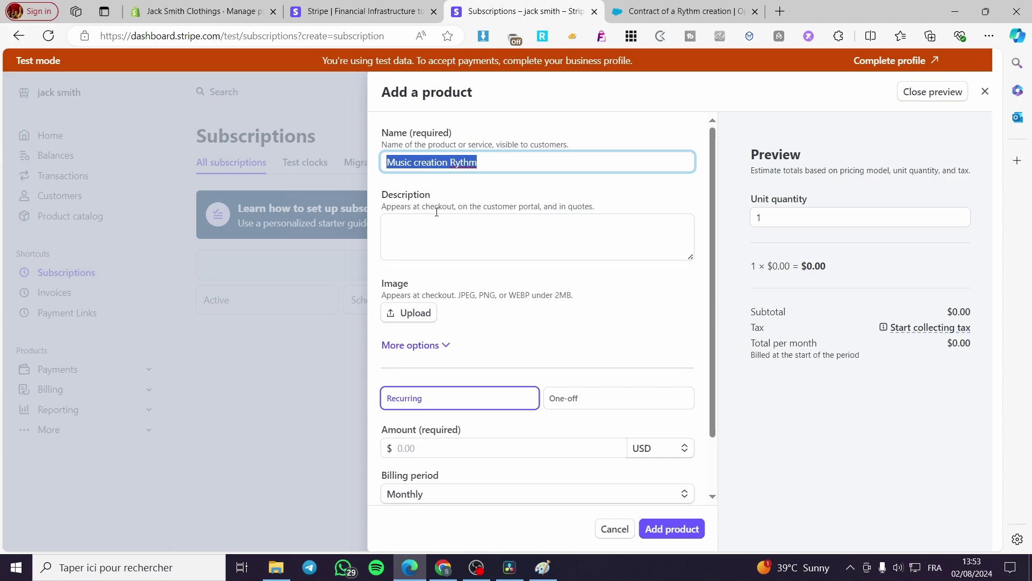
key(Tab)
key(ctrl+v)
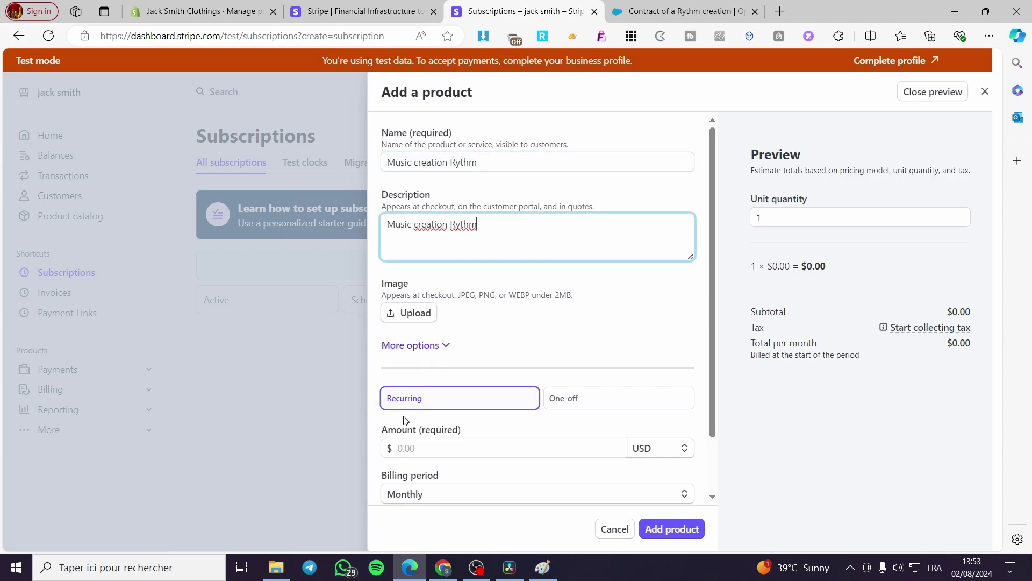
Make the product's price a one-off amount of 10,000.00 USD and add the product.
click(613, 408)
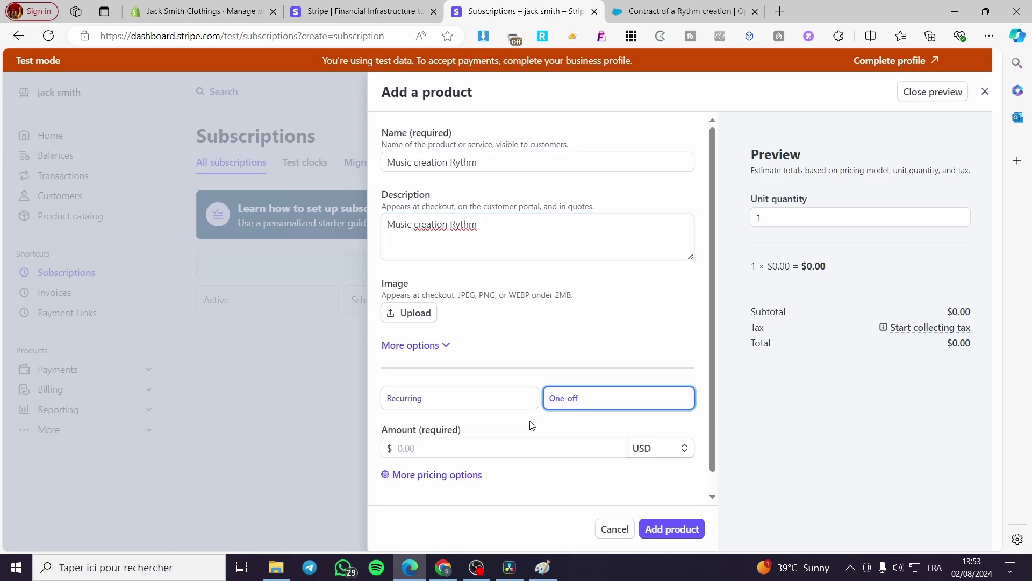
click(456, 450)
text(100000.00)
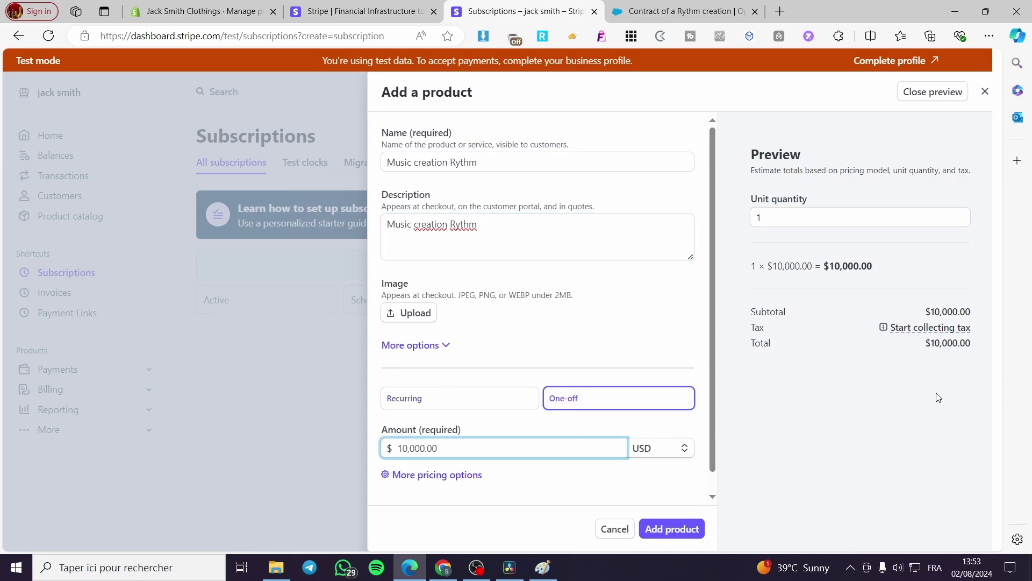
click(671, 529)
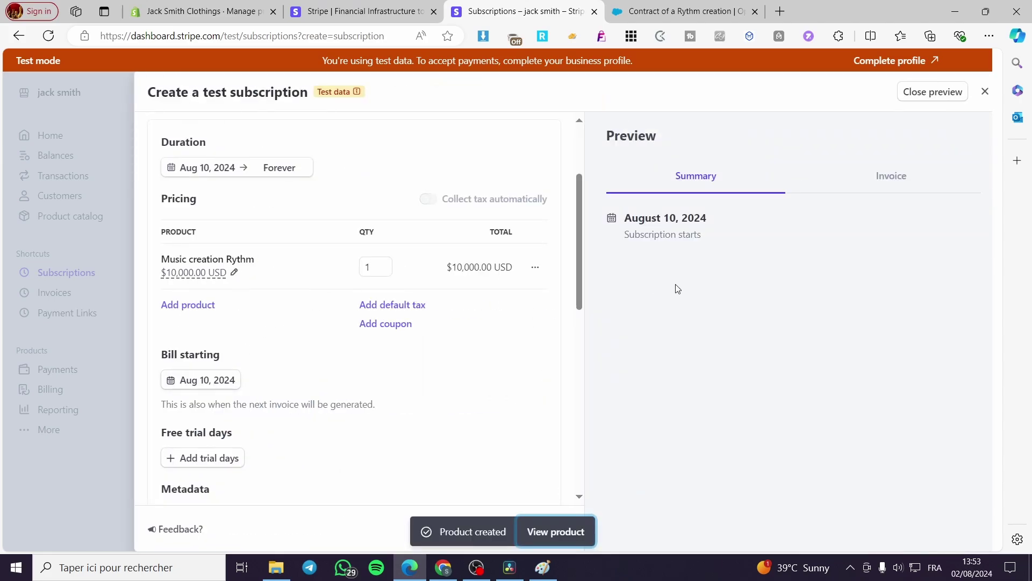
Review the subscription's pricing and billing start settings, check the Salesforce opportunity, and return to the Stripe form.
scroll(422, 433, down, 2)
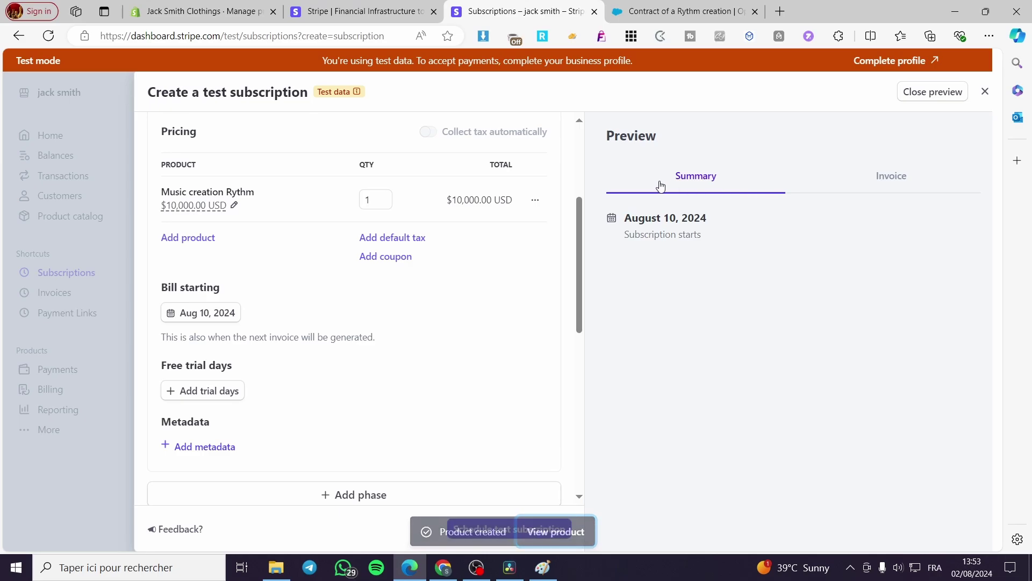
scroll(279, 420, down, 2)
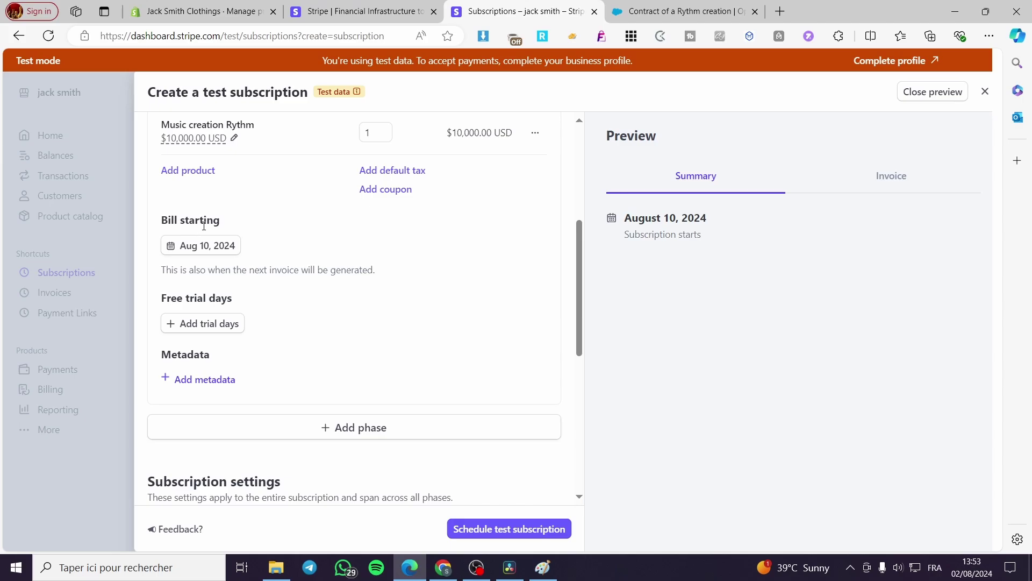
click(666, 16)
scroll(724, 262, up, 5)
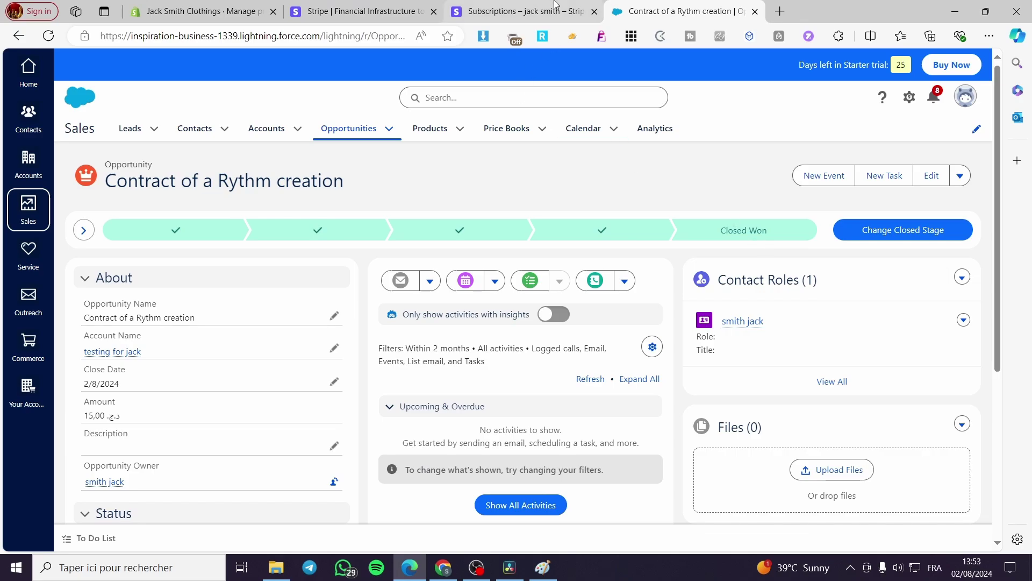
click(518, 11)
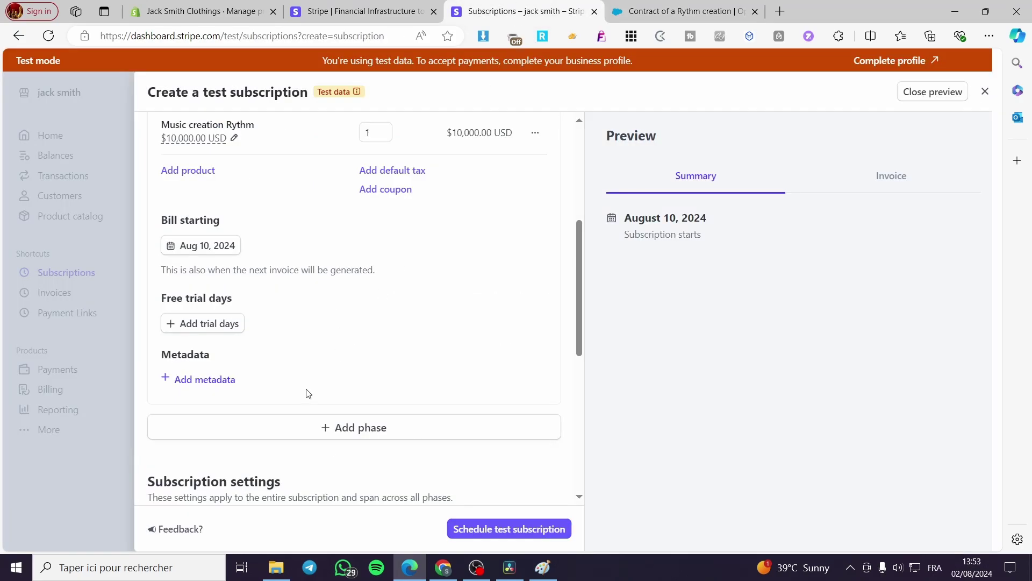
Set the subscription to email an invoice for manual payment, and close the form without scheduling the subscription.
scroll(307, 393, down, 7)
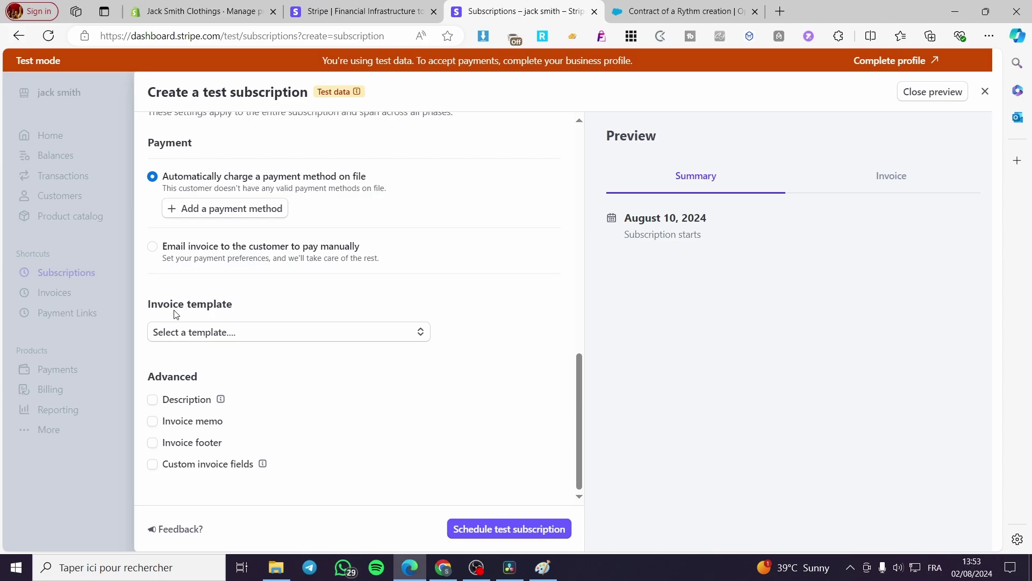
click(213, 210)
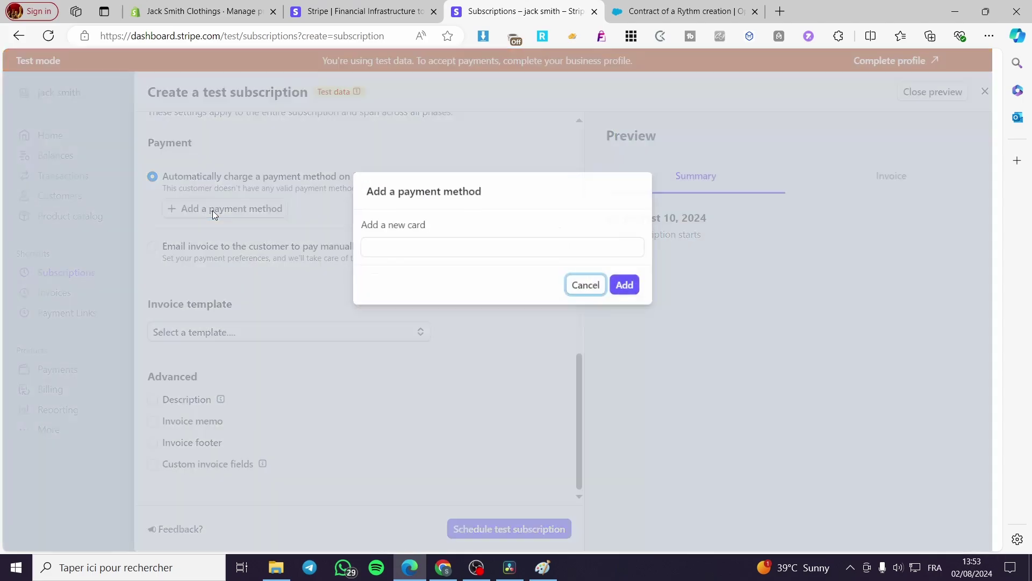
click(595, 288)
scroll(317, 346, up, 1)
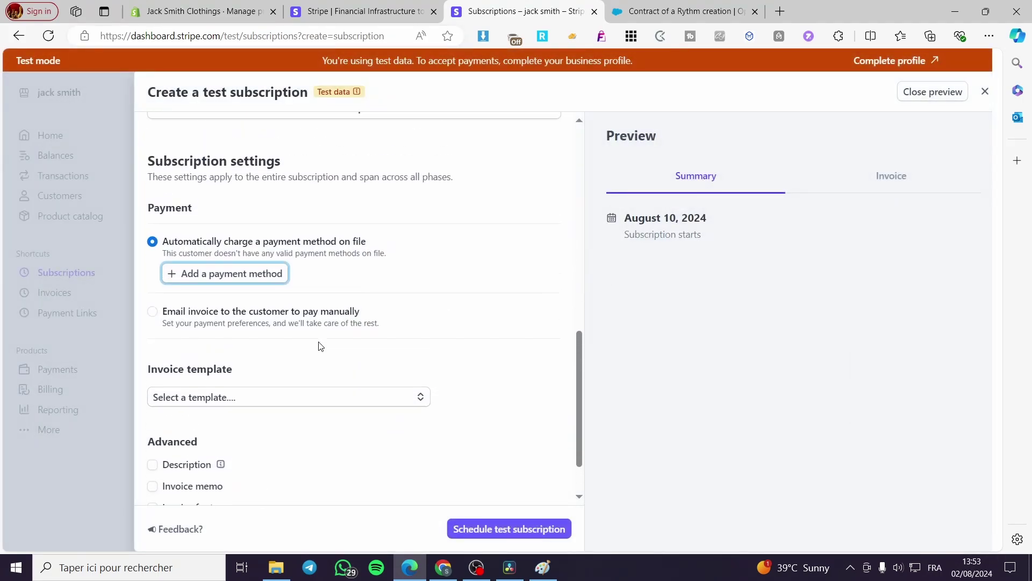
click(152, 313)
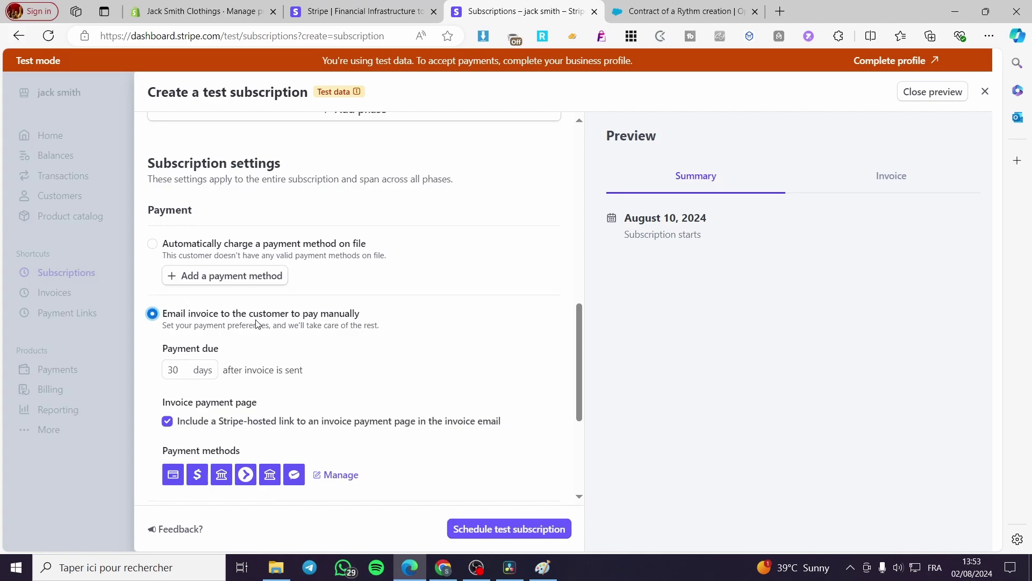
click(72, 289)
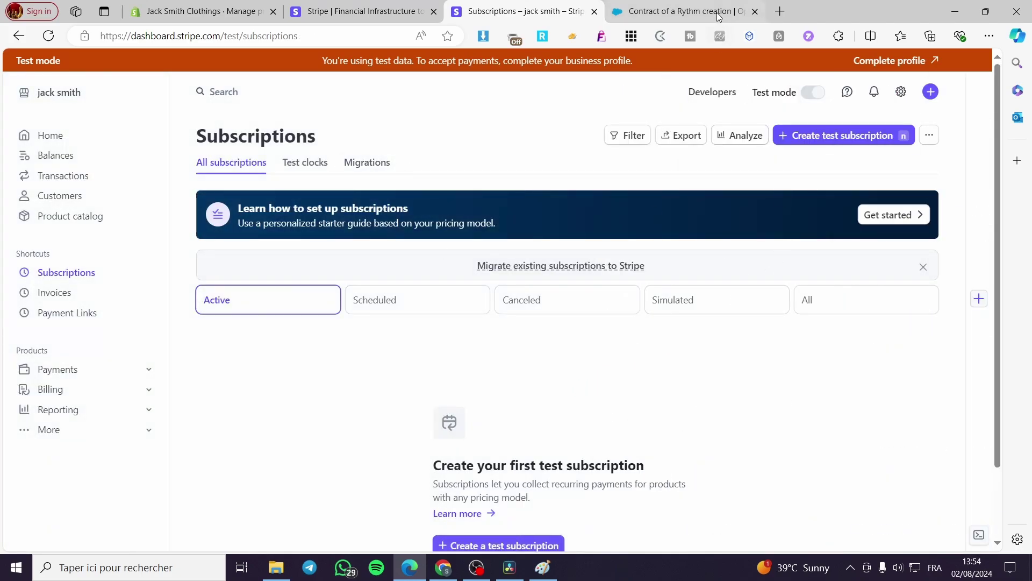
Return to the Salesforce opportunity and review its status, payment links and products.
click(683, 11)
scroll(731, 411, down, 2)
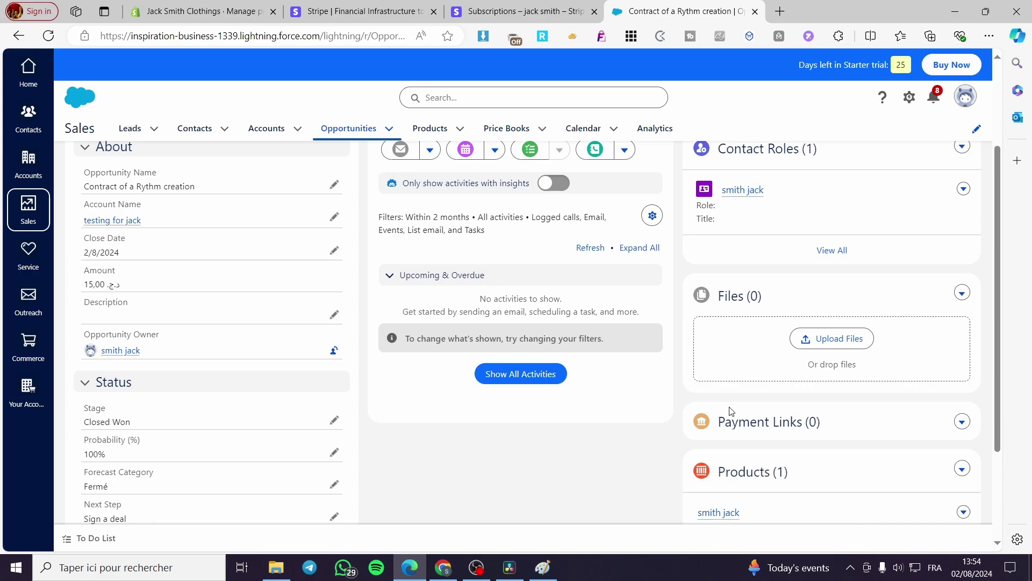
scroll(493, 401, down, 2)
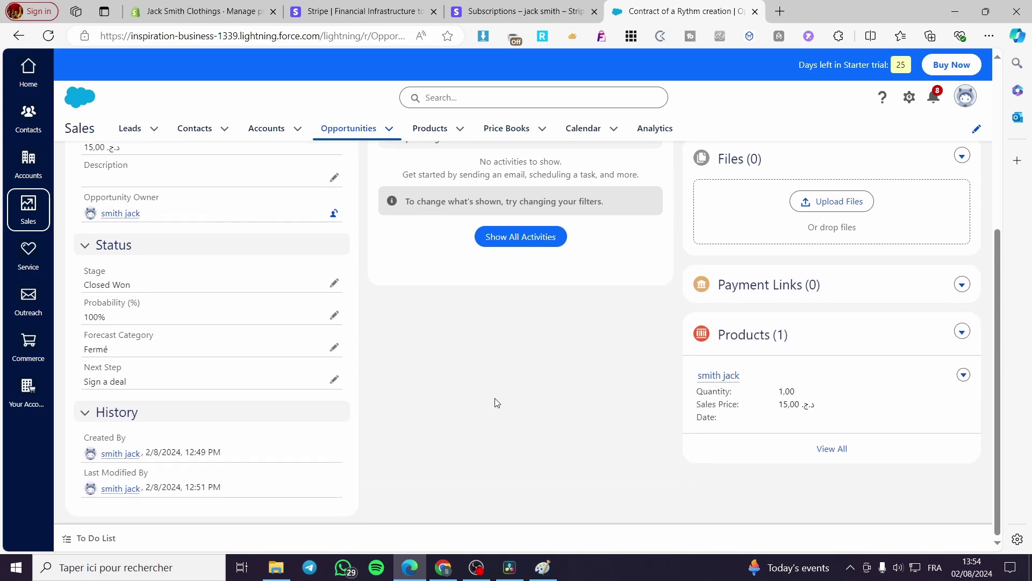
scroll(496, 397, up, 5)
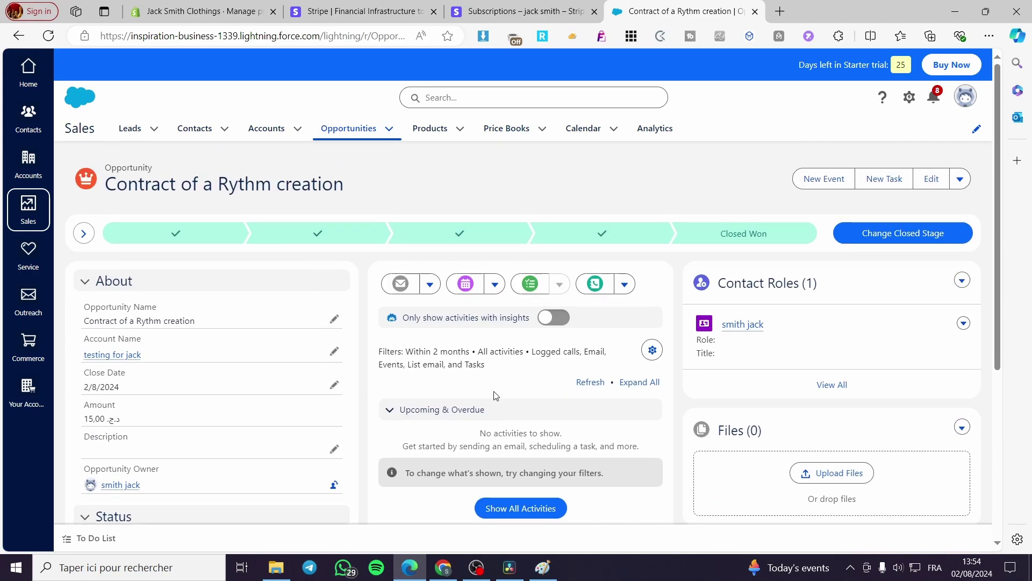